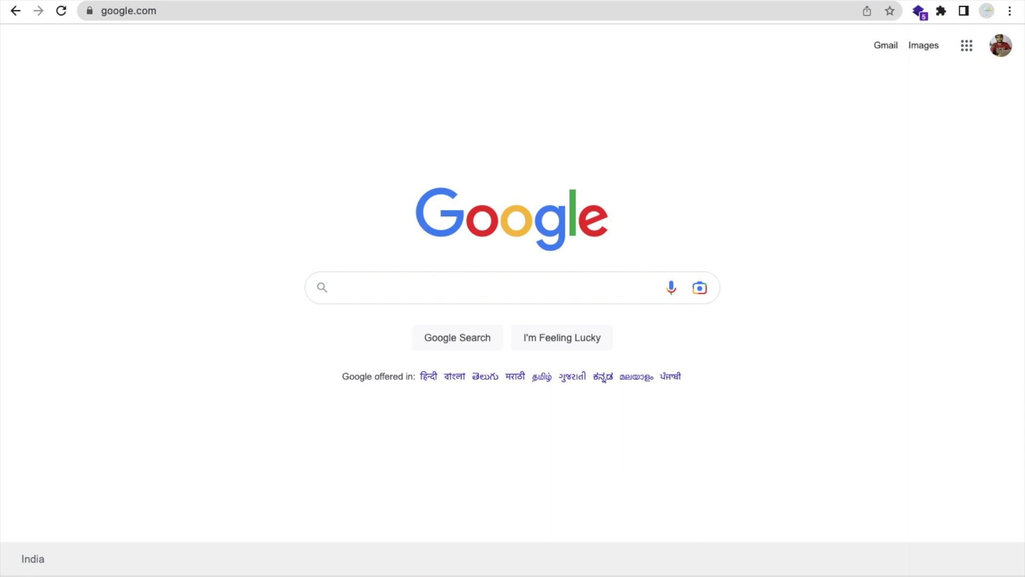
- Search Google for 'midjourney' and open the official Midjourney website
{"action": "type", "text": "midjourney"}
{"action": "key", "text": "Return"}
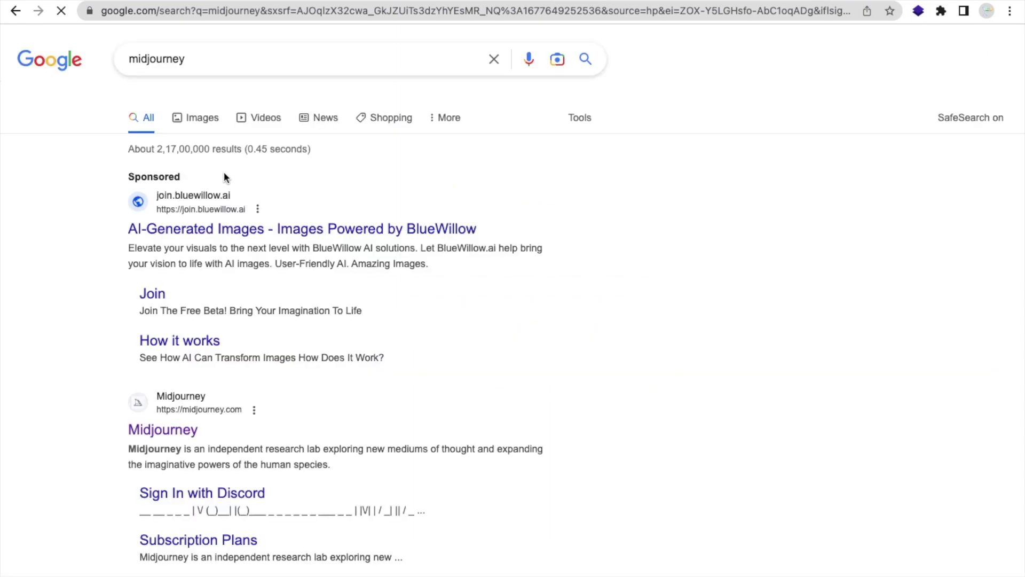
{"action": "left_click", "coordinate": [183, 434]}
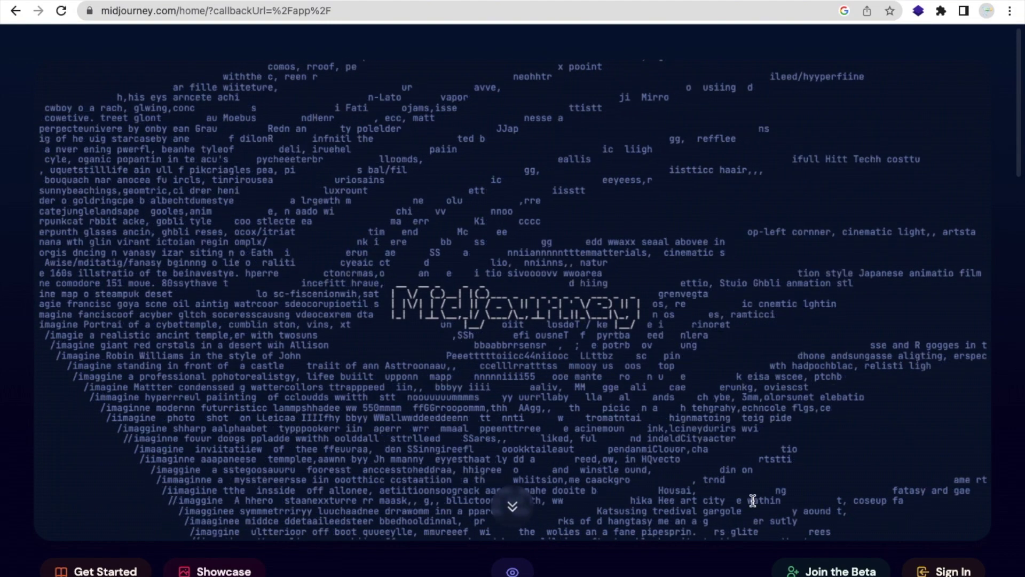
- Join the Midjourney beta and accept the Discord invite to the Midjourney server
{"action": "left_click", "coordinate": [831, 570]}
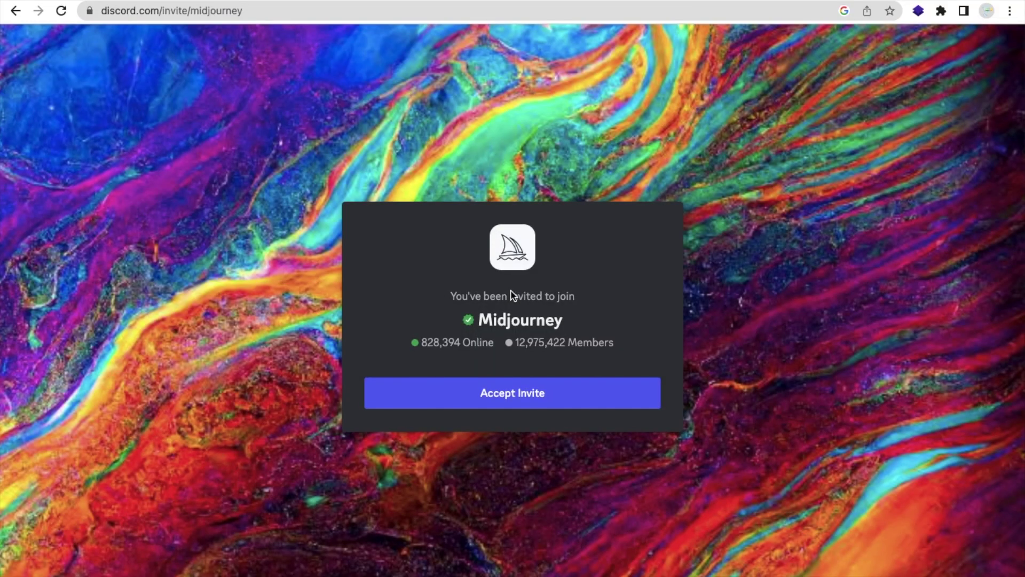
{"action": "left_click", "coordinate": [533, 404]}
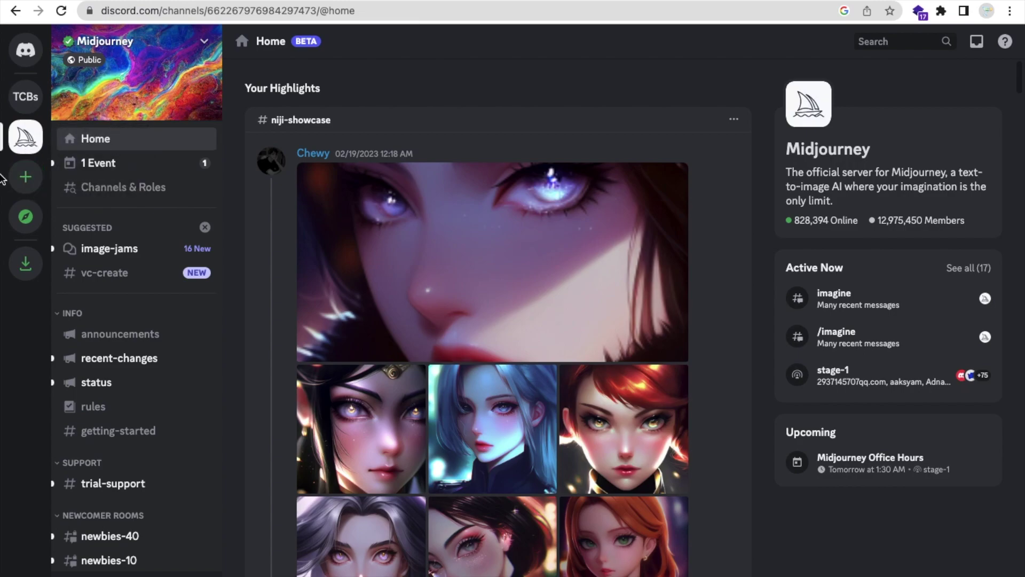
- Open the newbies-70 channel under Newcomer Rooms 2 and scroll down to its latest images
{"action": "scroll", "coordinate": [124, 343], "scroll_direction": "down", "scroll_amount": 5}
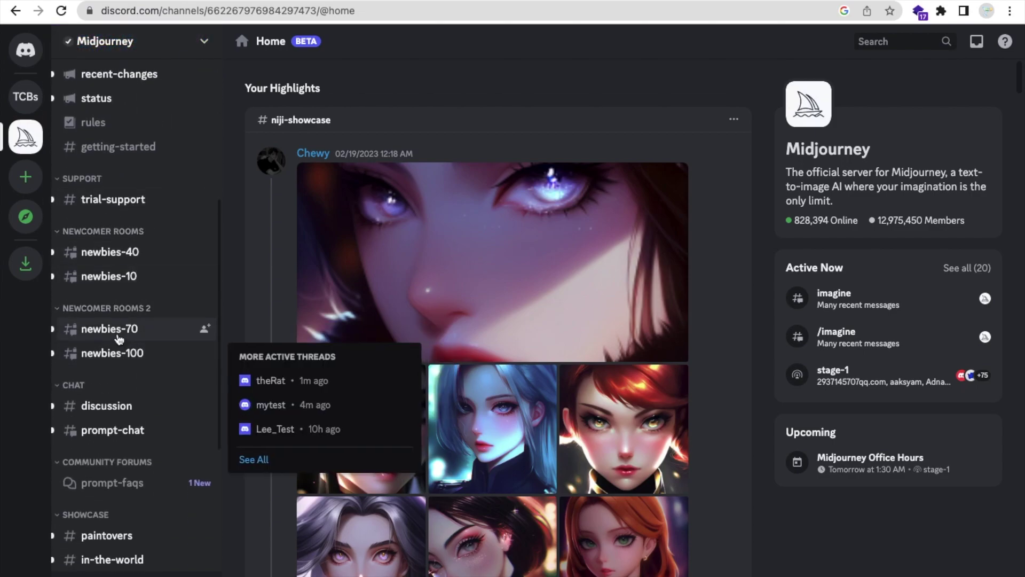
{"action": "left_click", "coordinate": [143, 335]}
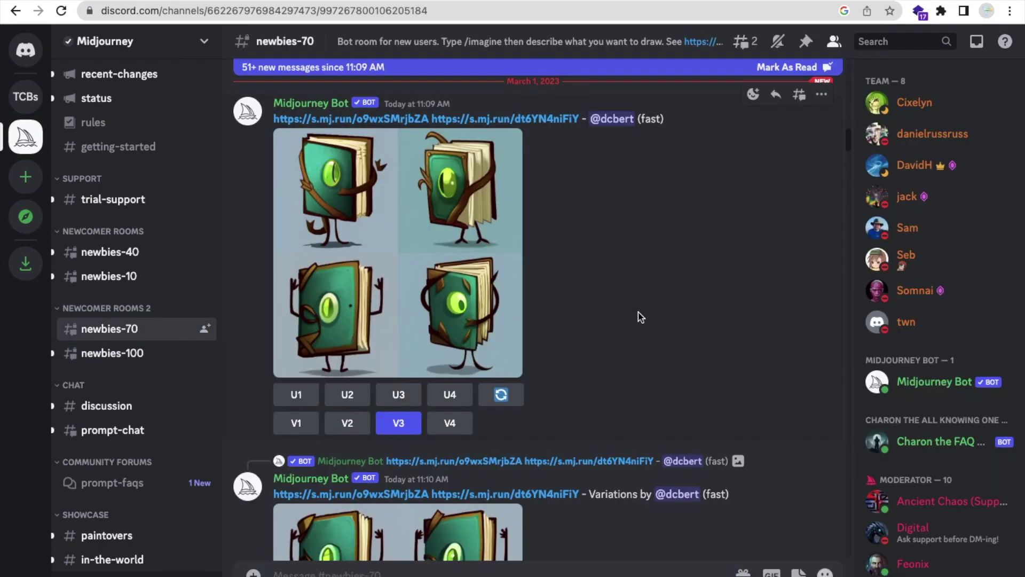
{"action": "scroll", "coordinate": [641, 317], "scroll_direction": "down", "scroll_amount": 15}
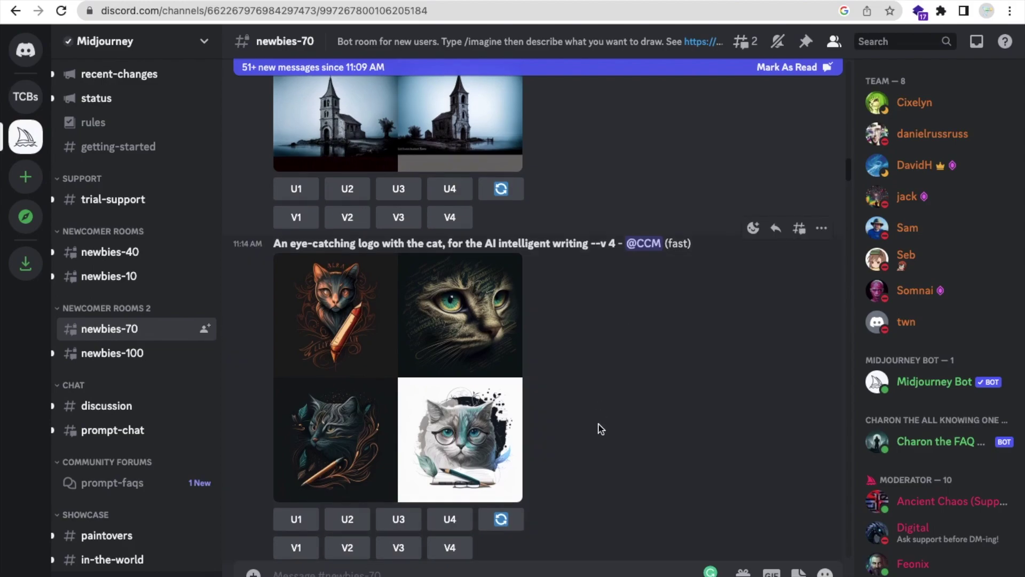
{"action": "scroll", "coordinate": [597, 423], "scroll_direction": "down", "scroll_amount": 5}
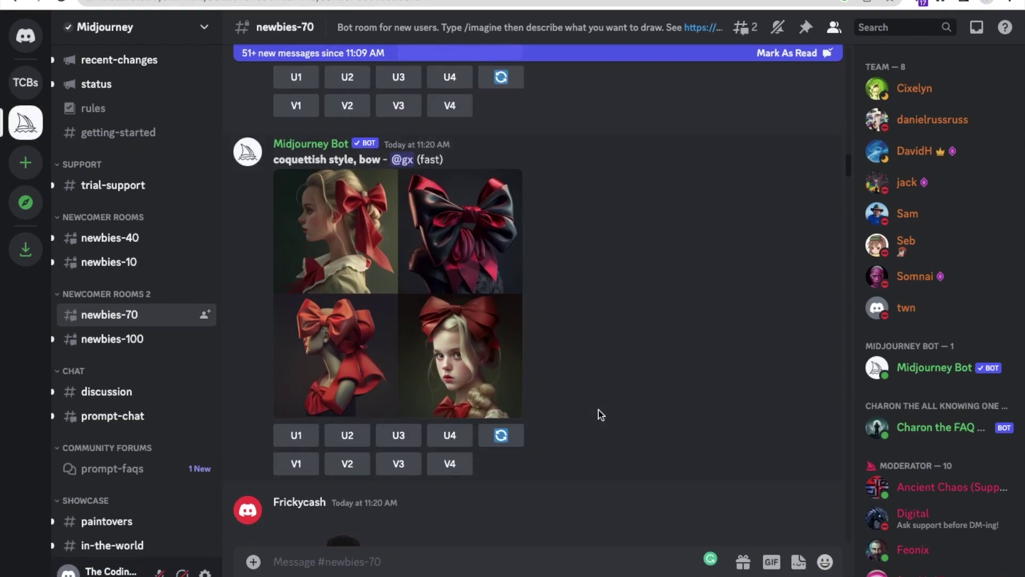
{"action": "left_click", "coordinate": [474, 567]}
- Run /imagine with 'full body 25 year girl with white top, smile on face, short hair from japan, attractive eyes'
{"action": "type", "text": "/imag"}
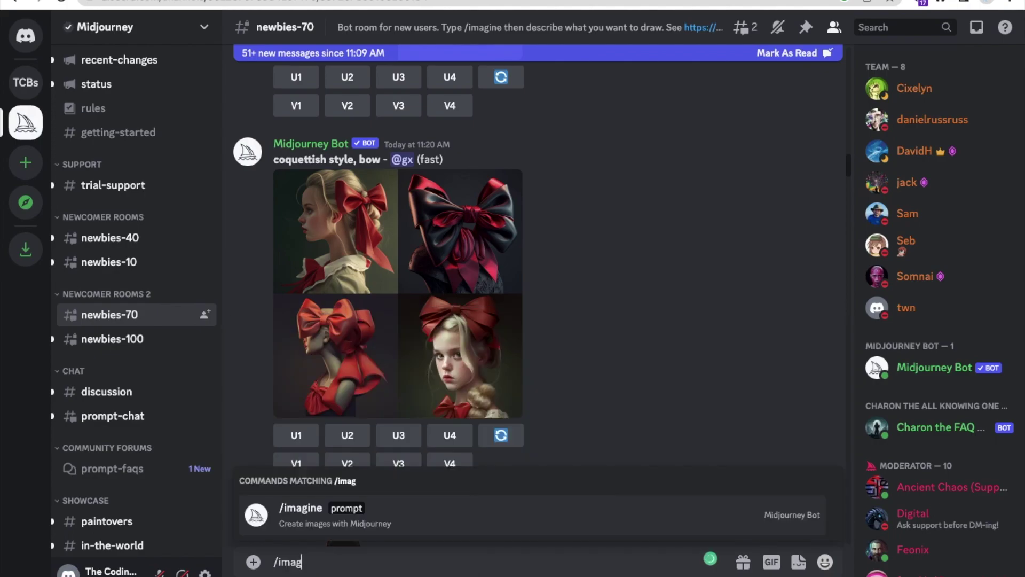
{"action": "key", "text": "Tab"}
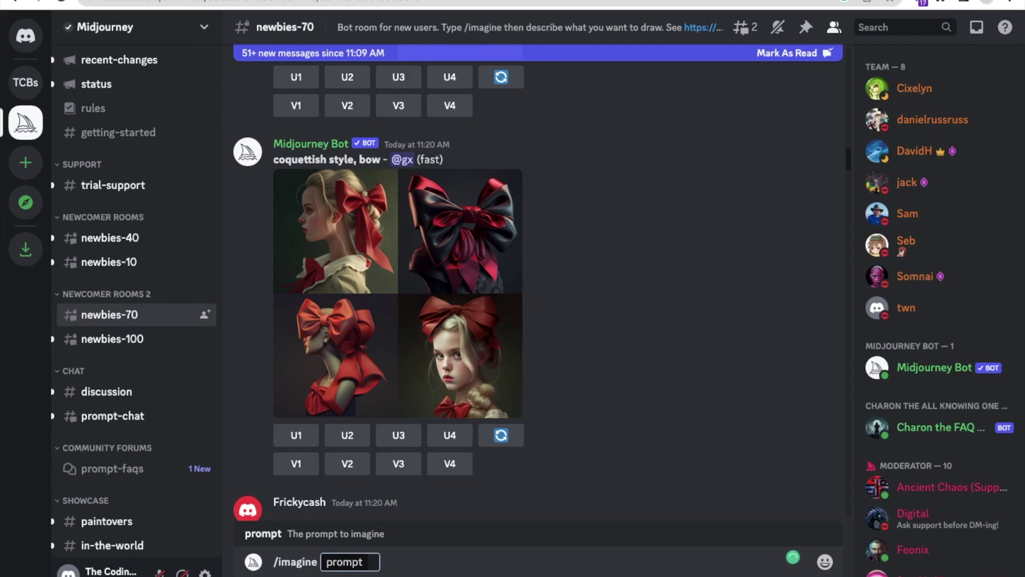
{"action": "type", "text": "full"}
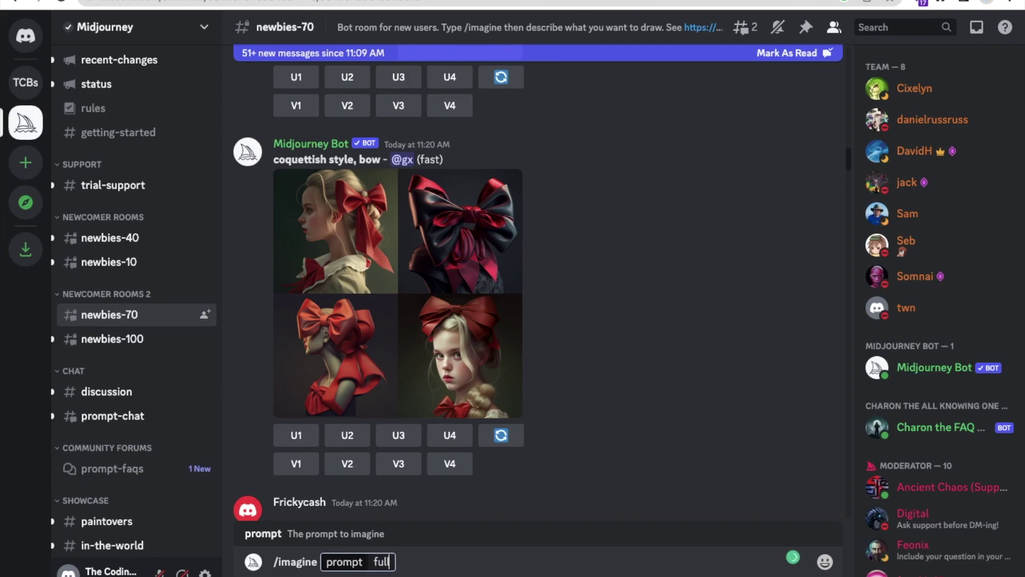
{"action": "type", "text": " body 25 year girl with white top"}
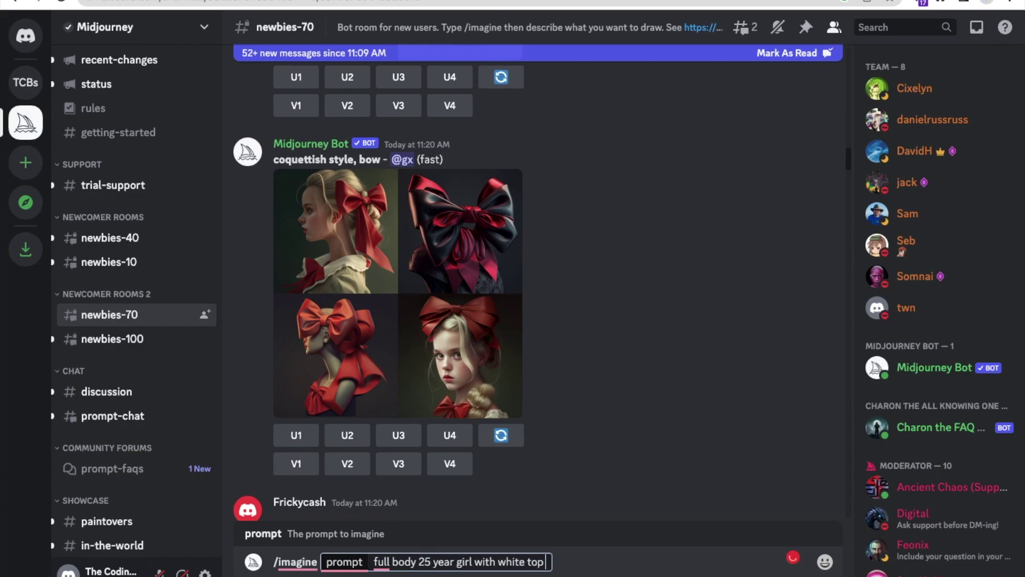
{"action": "type", "text": " , smile on fa"}
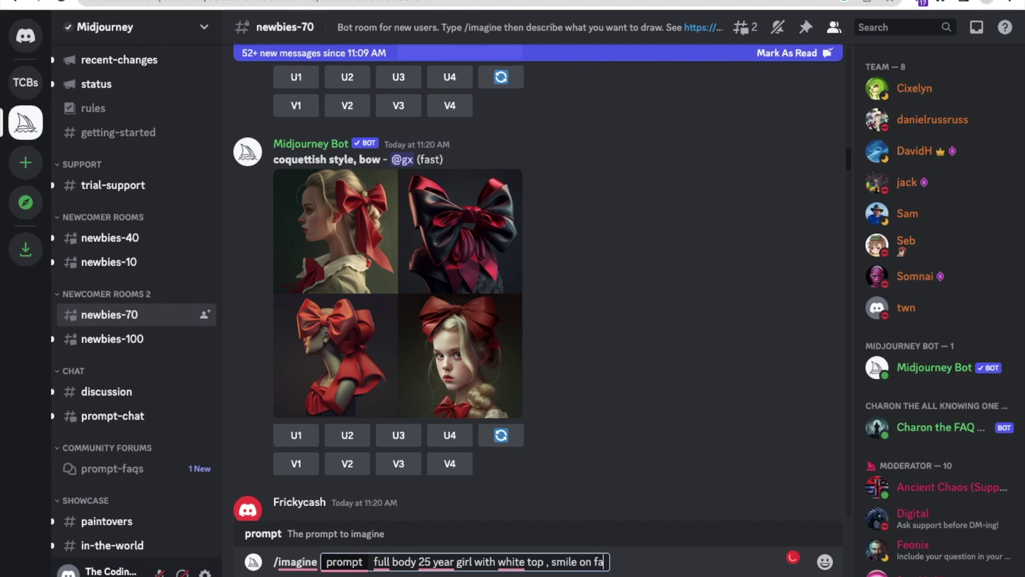
{"action": "type", "text": "ce, short hair from japan,"}
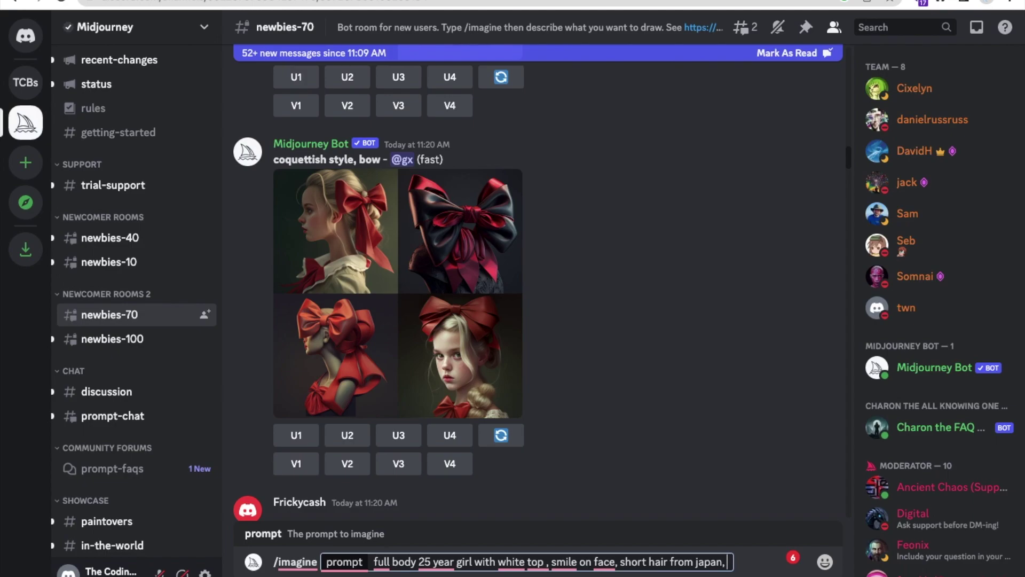
{"action": "type", "text": " attractive eyes"}
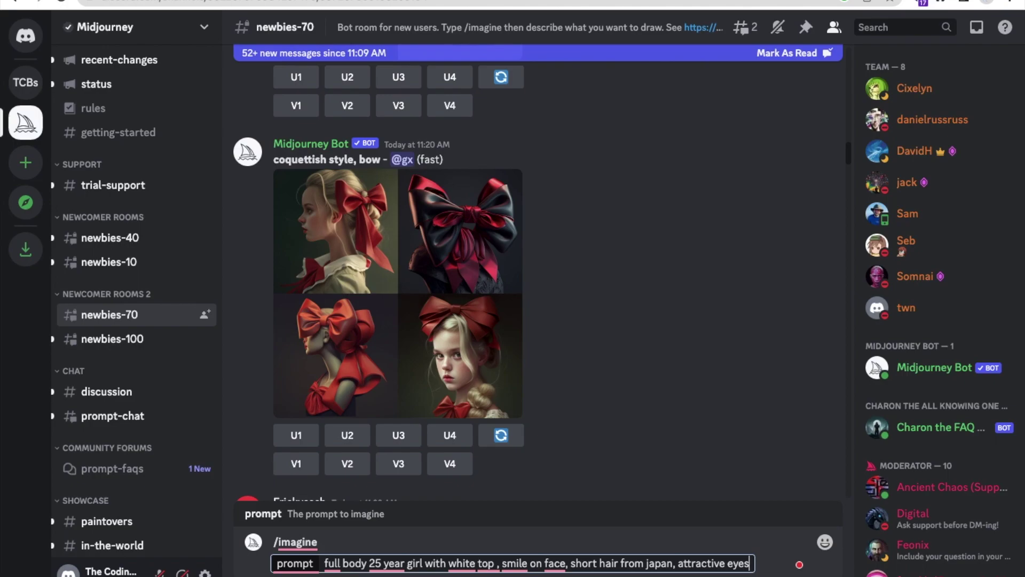
{"action": "key", "text": "Return"}
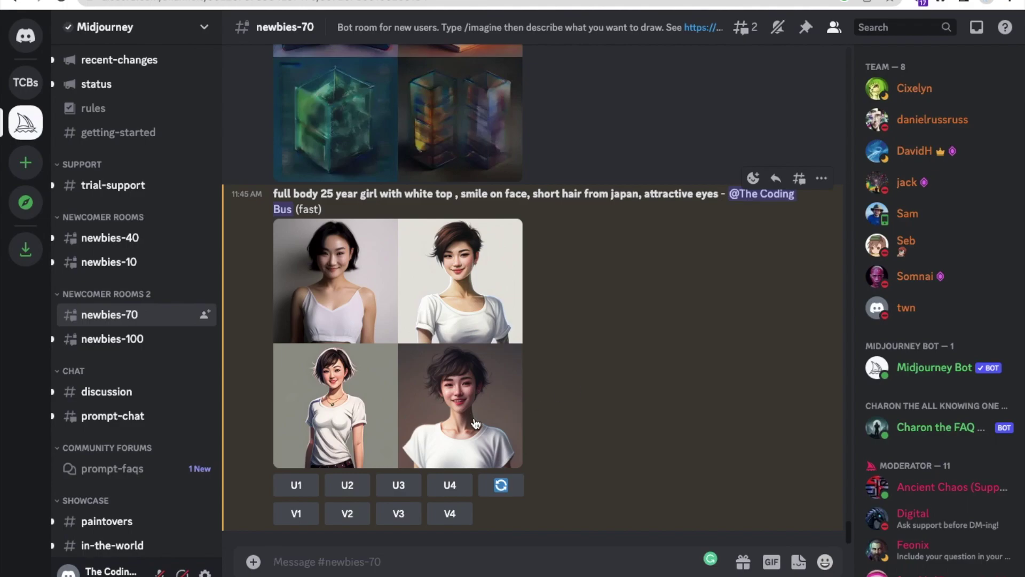
- Make V4 variations of the fourth portrait, inspect the new grid, then upscale variation 4 (U4)
{"action": "left_click", "coordinate": [450, 514]}
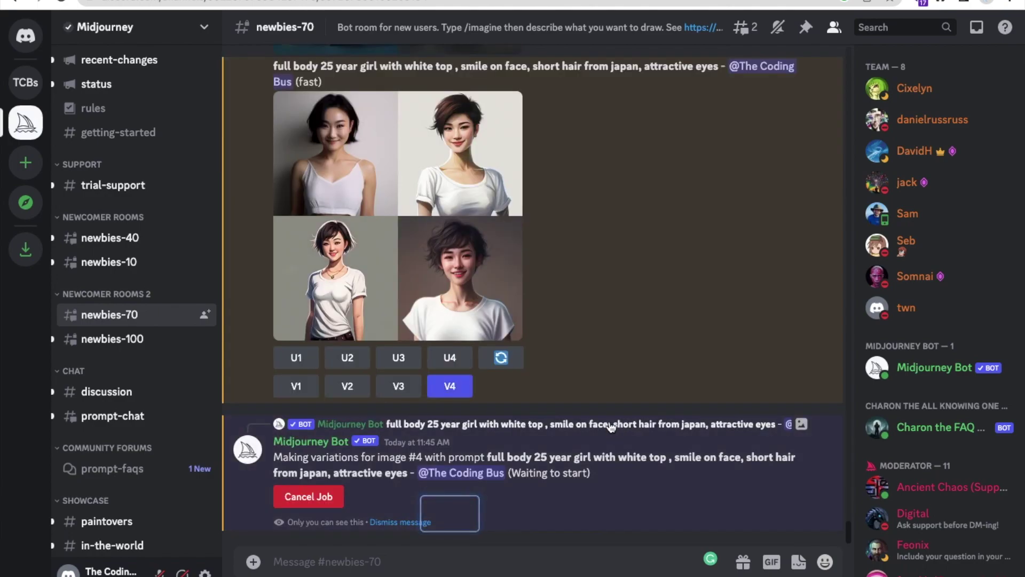
{"action": "scroll", "coordinate": [547, 280], "scroll_direction": "up", "scroll_amount": 1}
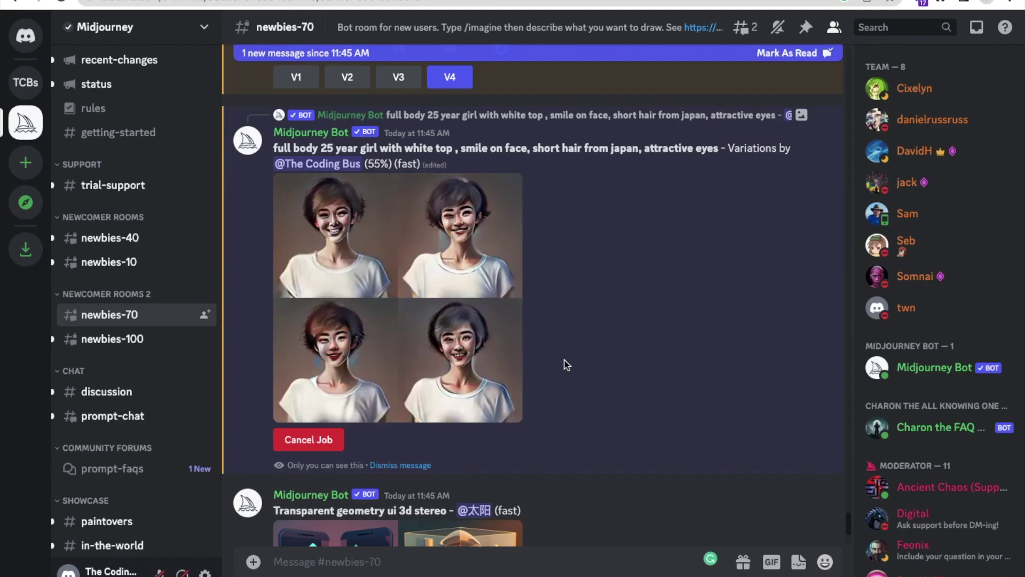
{"action": "scroll", "coordinate": [567, 365], "scroll_direction": "up", "scroll_amount": 1}
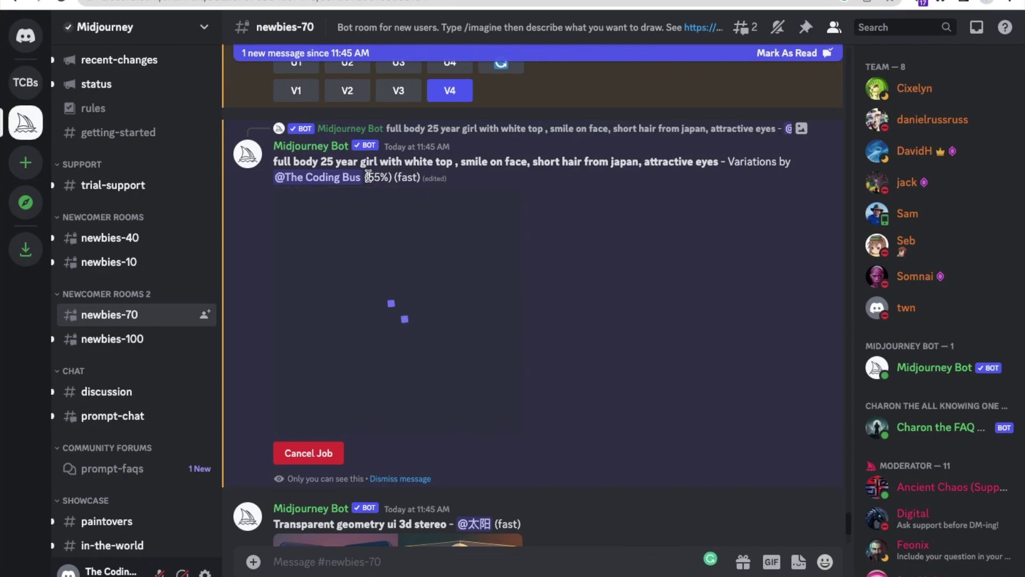
{"action": "scroll", "coordinate": [617, 306], "scroll_direction": "down", "scroll_amount": 5}
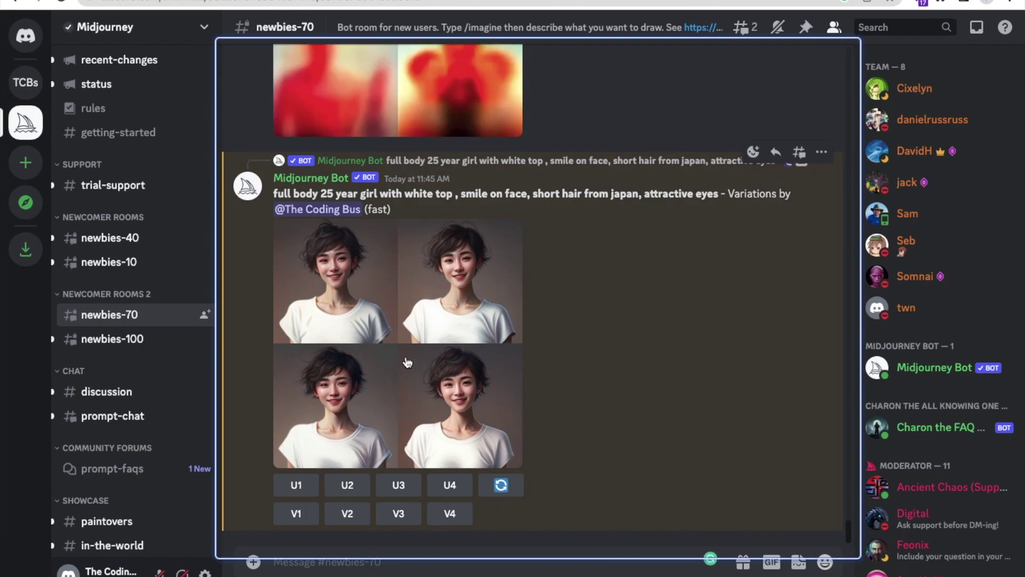
{"action": "left_click", "coordinate": [365, 350]}
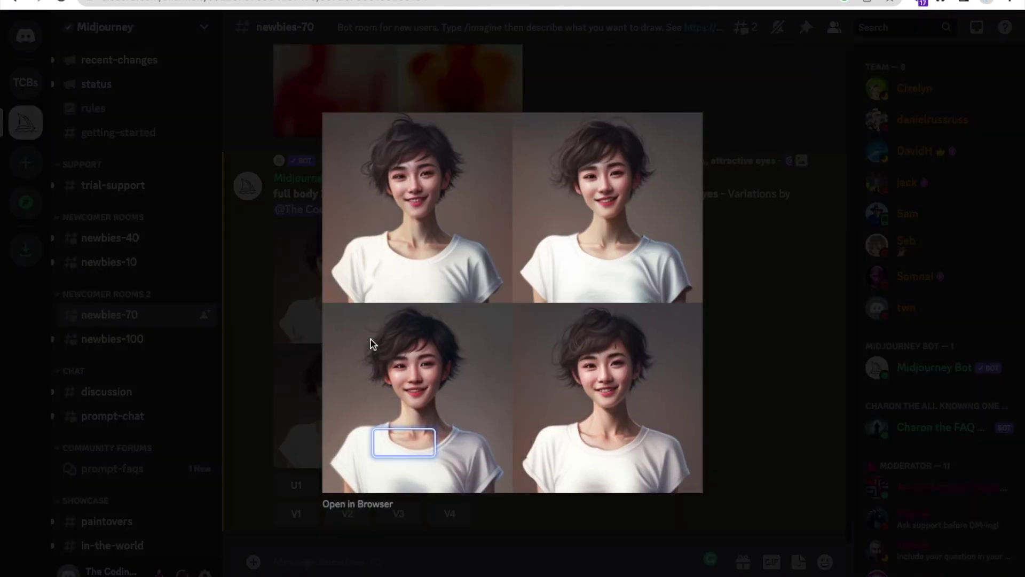
{"action": "left_click", "coordinate": [773, 415]}
{"action": "left_click", "coordinate": [450, 492]}
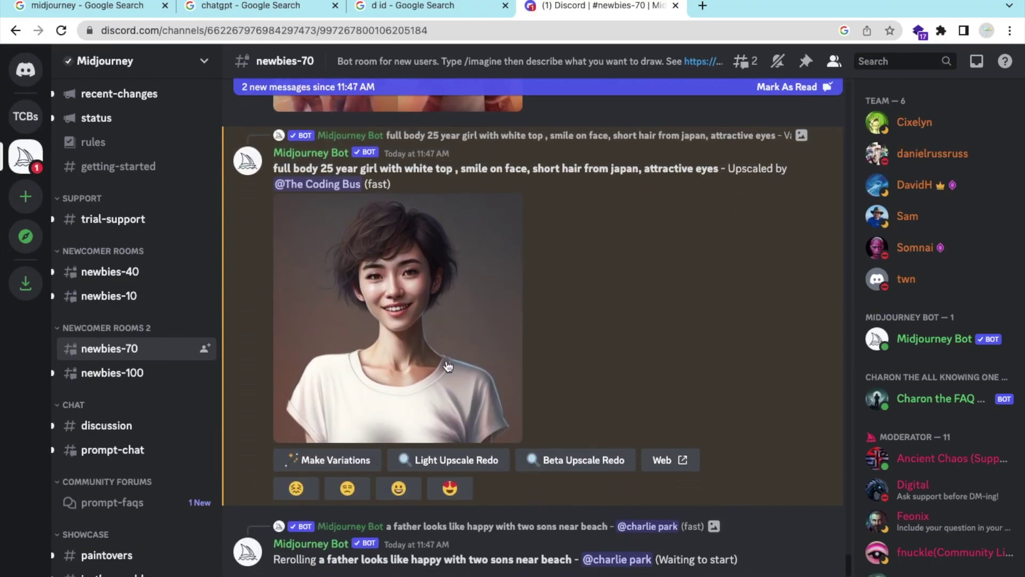
- Open the upscaled portrait image in a new browser tab
{"action": "left_click", "coordinate": [448, 366]}
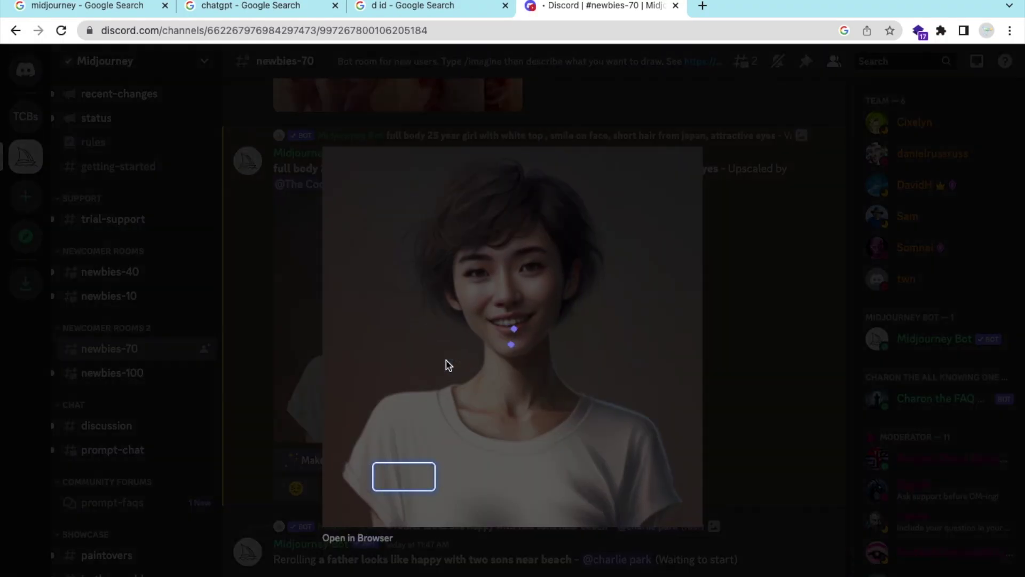
{"action": "right_click", "coordinate": [509, 330]}
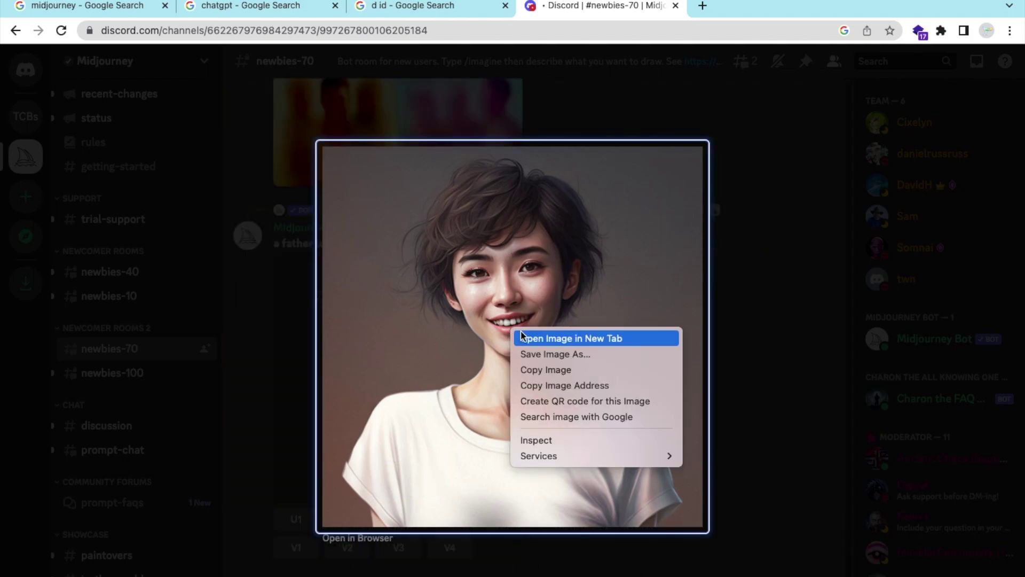
{"action": "left_click", "coordinate": [566, 338]}
{"action": "left_click", "coordinate": [716, 5]}
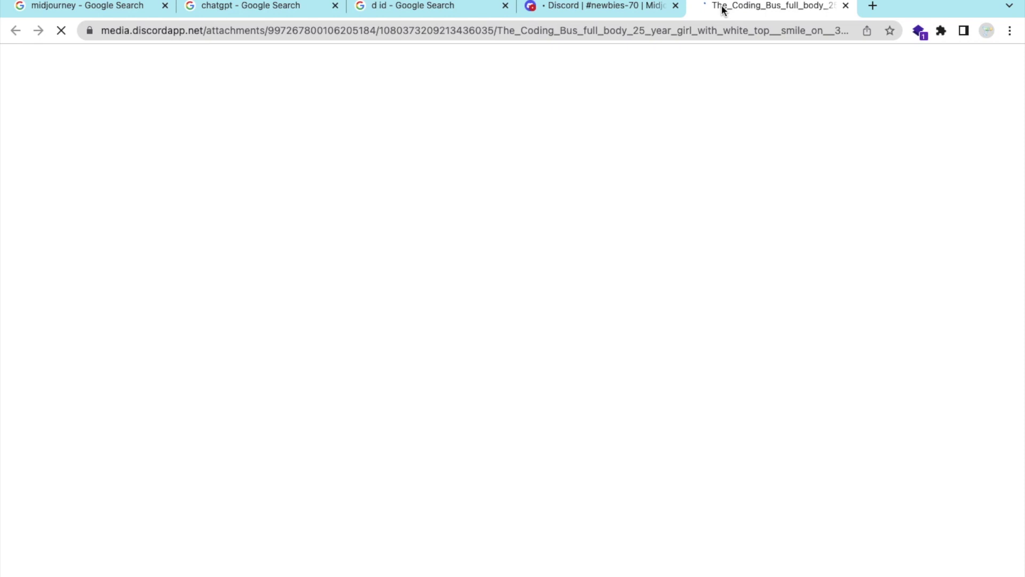
- Remove '?width=534&height=534' from the image URL to load the full-size portrait
{"action": "left_click", "coordinate": [696, 23]}
{"action": "key", "text": "Right"}
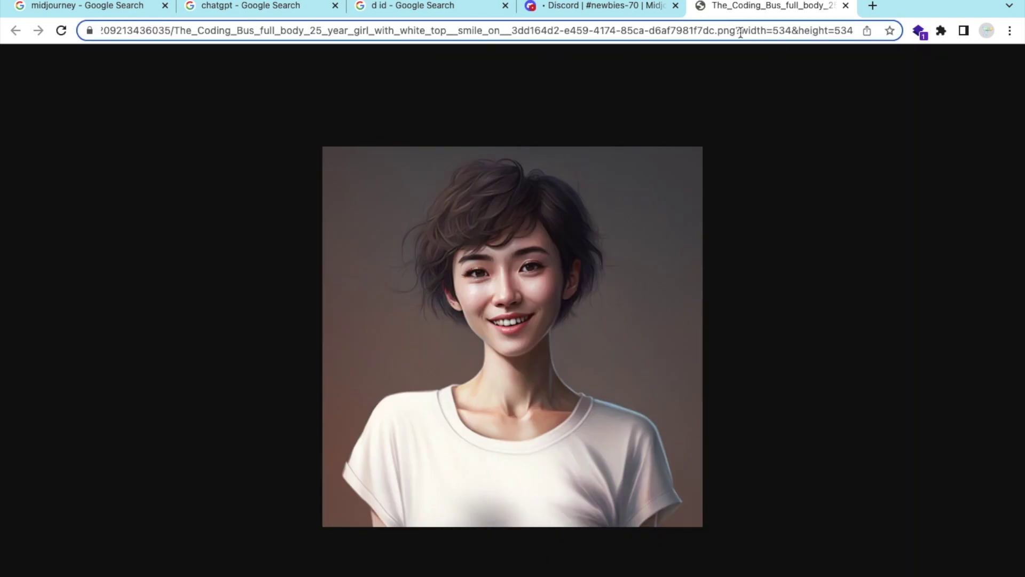
{"action": "left_click_drag", "start_coordinate": [738, 32], "coordinate": [831, 41]}
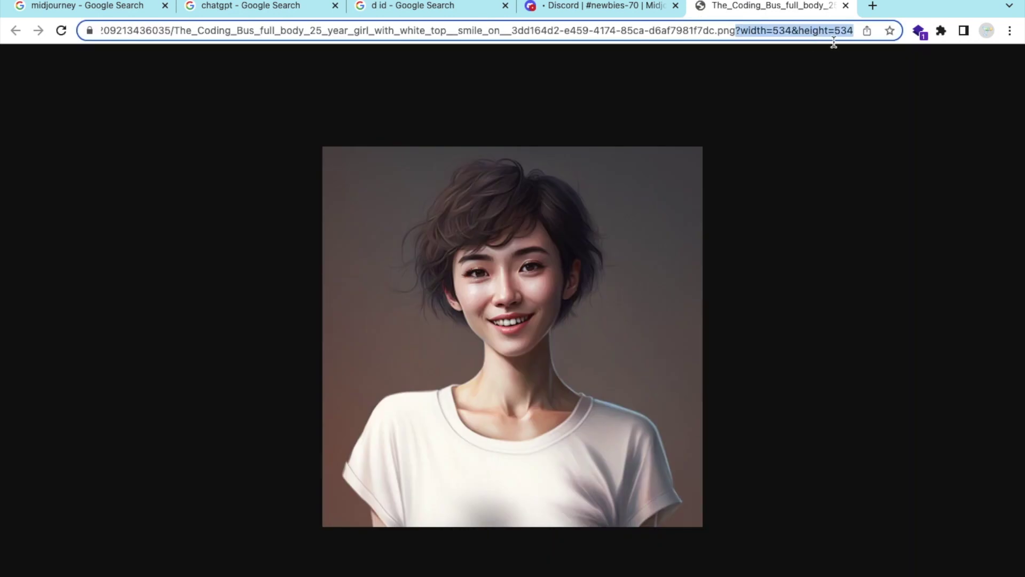
{"action": "key", "text": "BackSpace"}
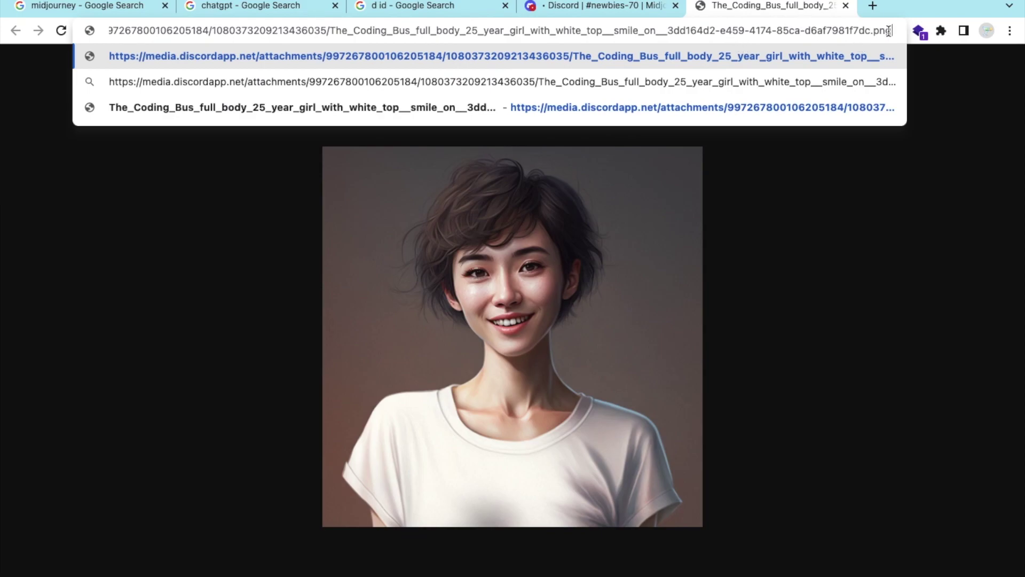
{"action": "key", "text": "Return"}
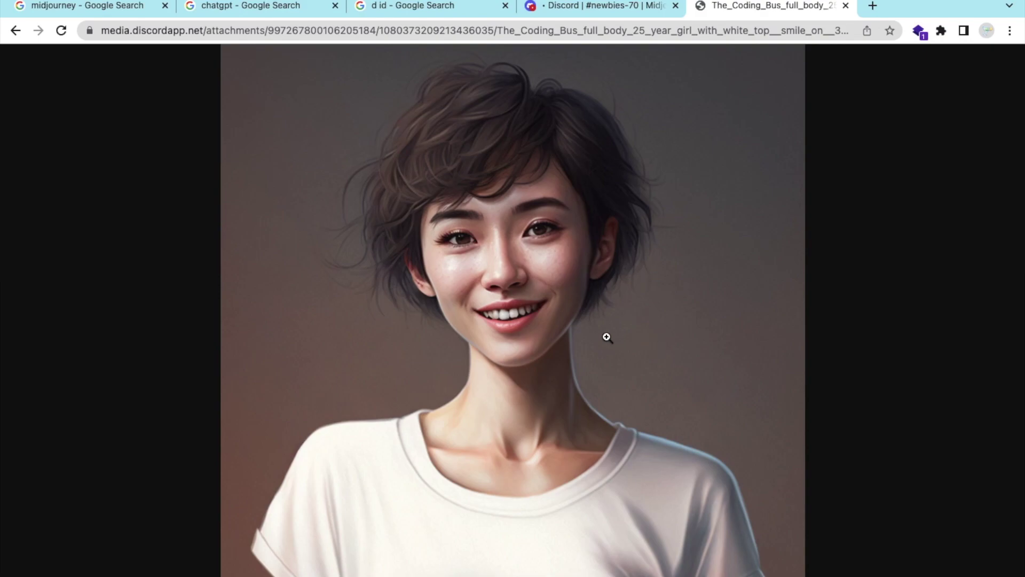
- Save the portrait PNG into the Developer folder and return to the chatgpt search results
{"action": "left_click_drag", "start_coordinate": [607, 337], "coordinate": [516, 282]}
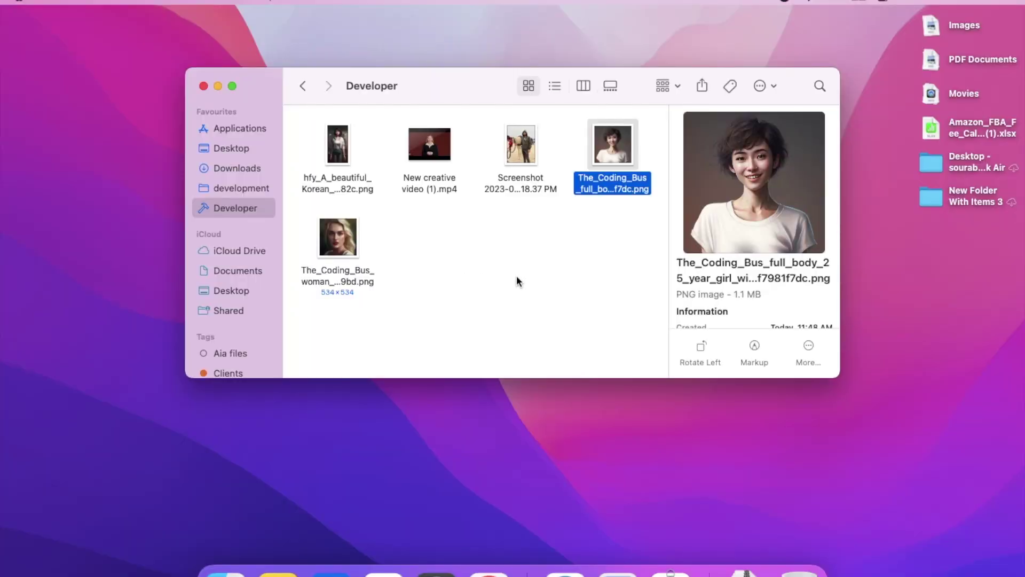
{"action": "key", "text": "ctrl+Right"}
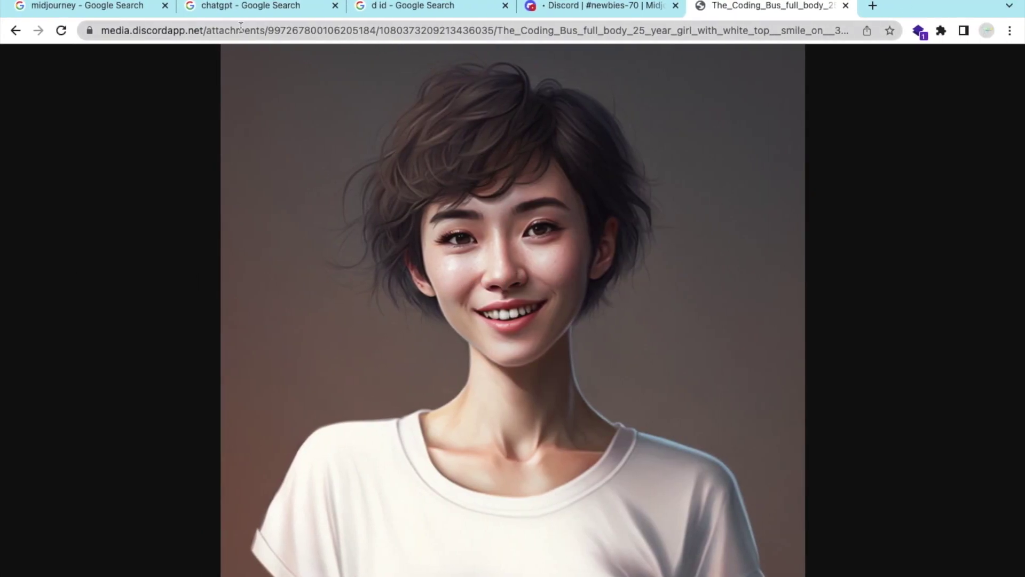
{"action": "left_click", "coordinate": [220, 14]}
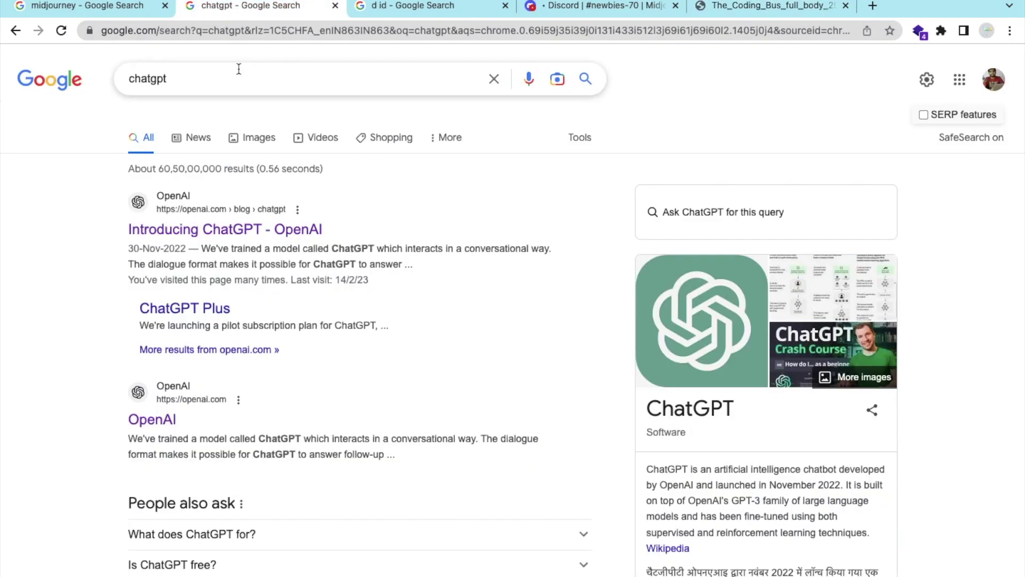
- Go to chat.openai.com from the browser address bar
{"action": "left_click", "coordinate": [198, 33]}
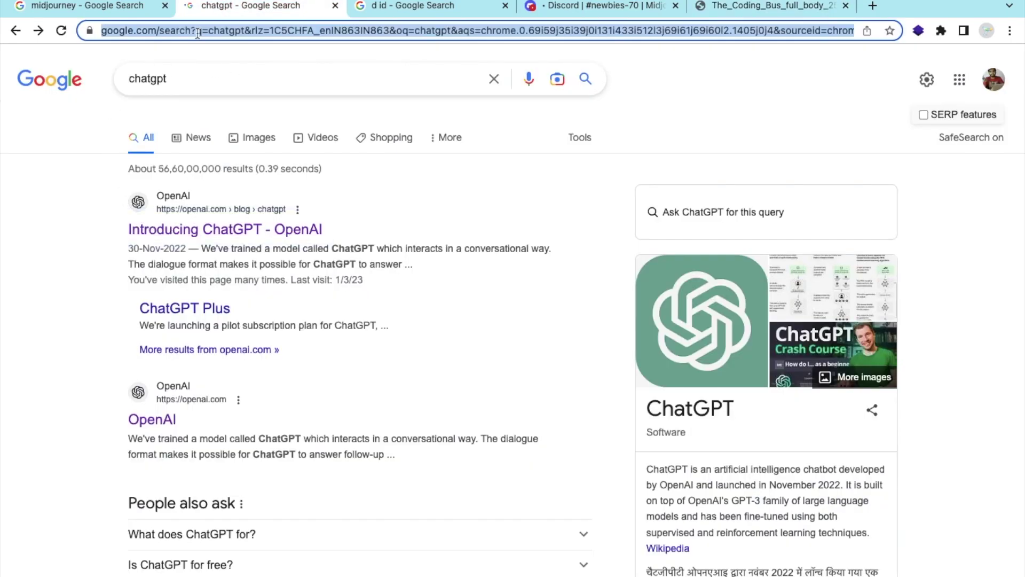
{"action": "type", "text": "chat.openai.com"}
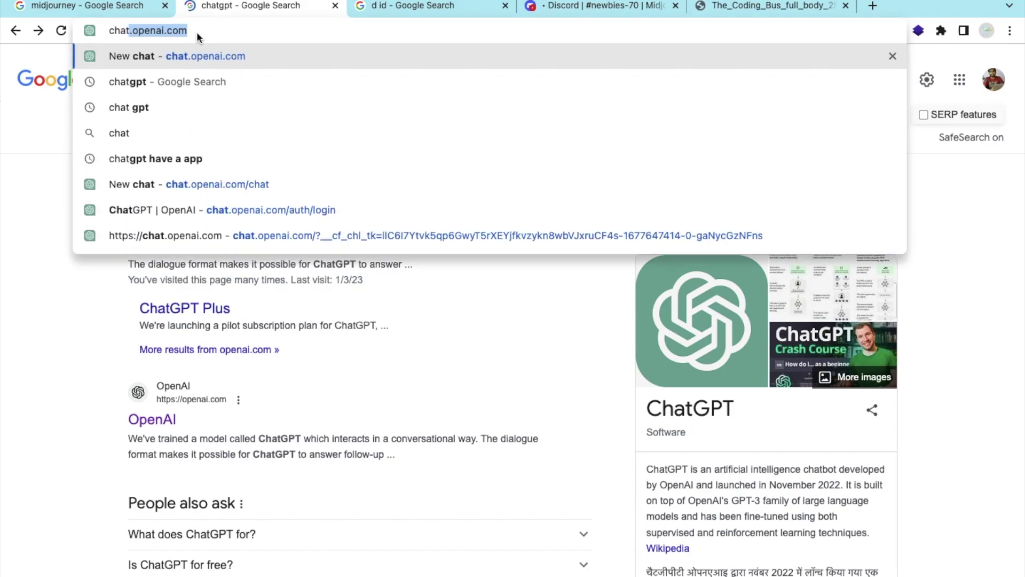
{"action": "key", "text": "Return"}
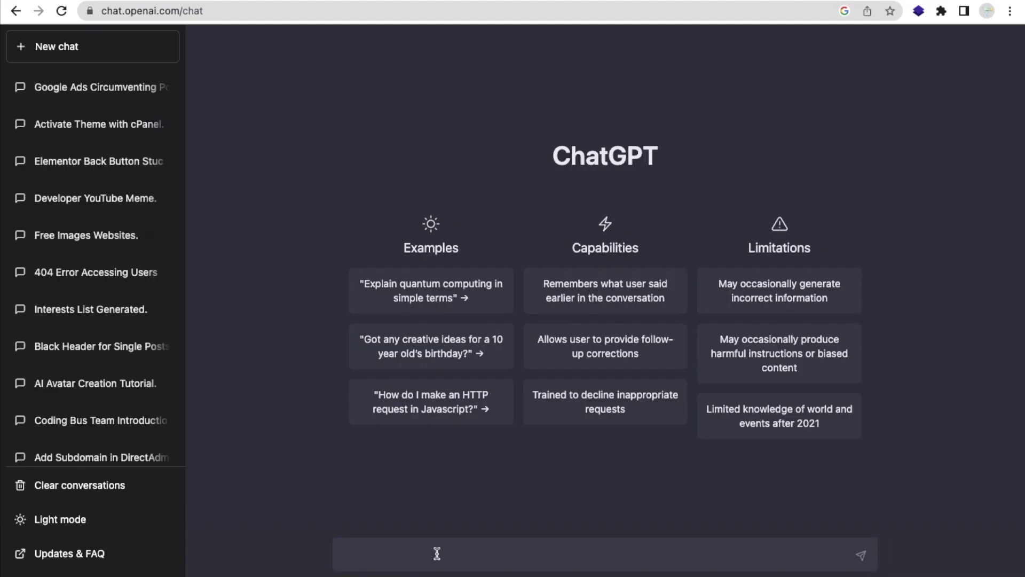
- Ask ChatGPT to 'write a youtube shorts script for top 5 programming languages'
{"action": "type", "text": "write a youtube v"}
{"action": "key", "text": "BackSpace"}
{"action": "type", "text": "shorts script"}
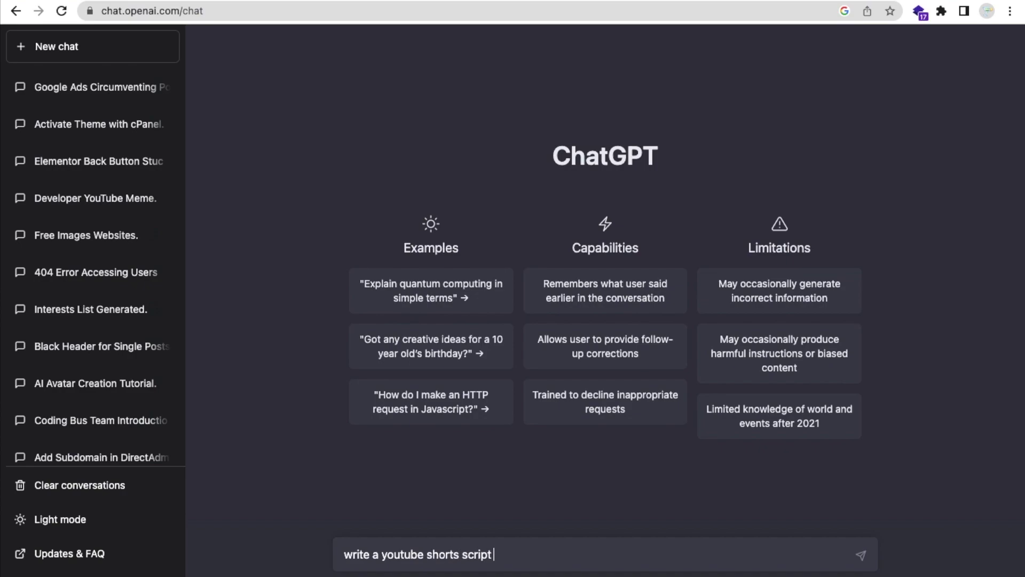
{"action": "type", "text": " for top 5 programming languages"}
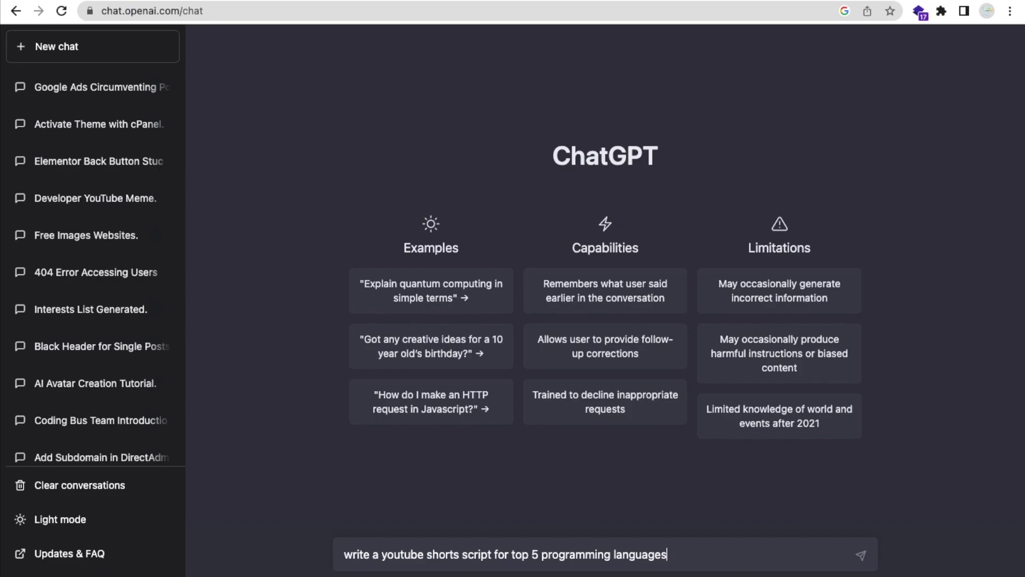
{"action": "key", "text": "Return"}
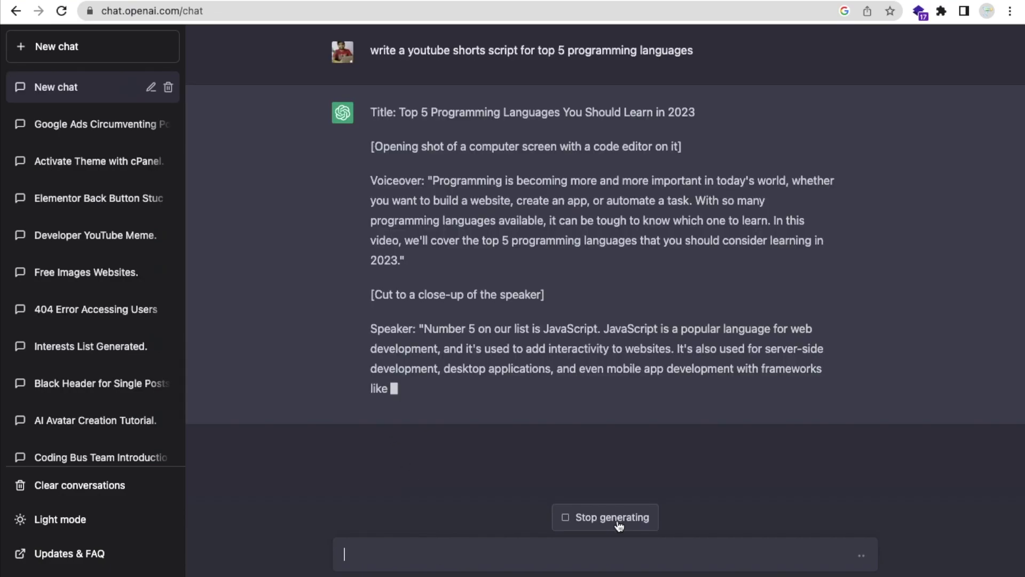
{"action": "left_click", "coordinate": [618, 521]}
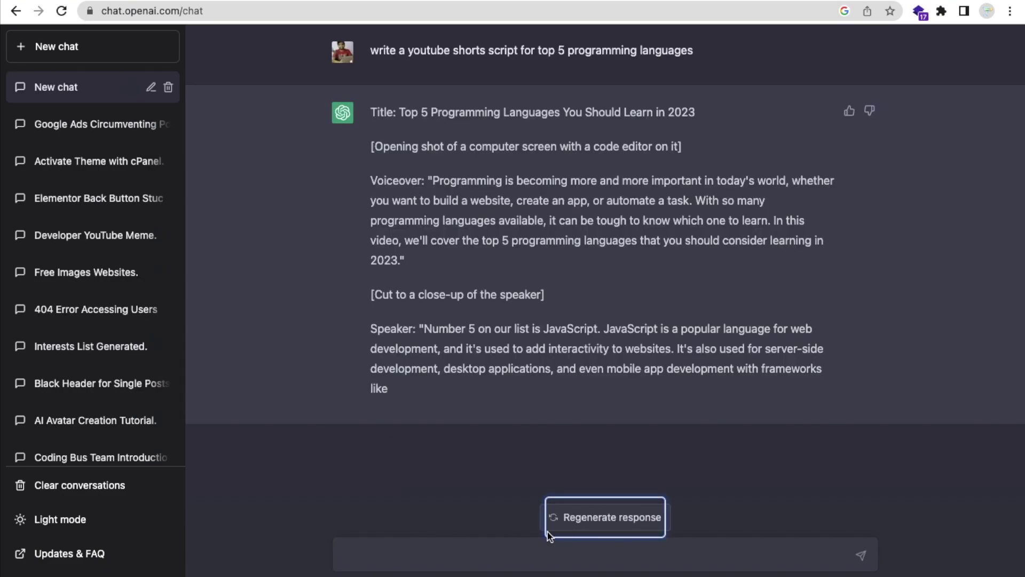
{"action": "left_click", "coordinate": [502, 555]}
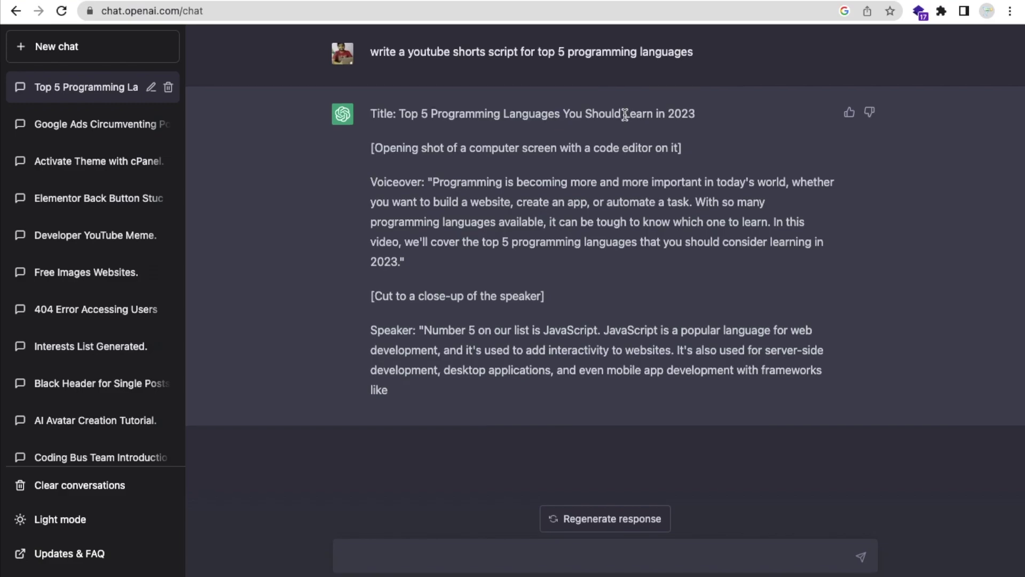
- Edit the prompt to end with 'in 50 words' and resubmit it
{"action": "left_click", "coordinate": [848, 50]}
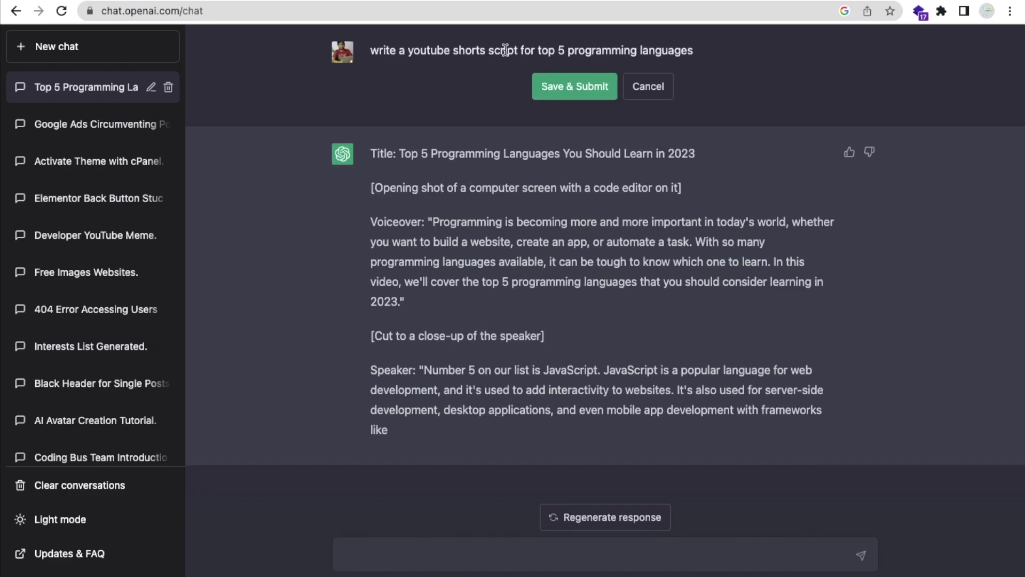
{"action": "left_click", "coordinate": [704, 51]}
{"action": "type", "text": "in 50 words"}
{"action": "left_click", "coordinate": [584, 88]}
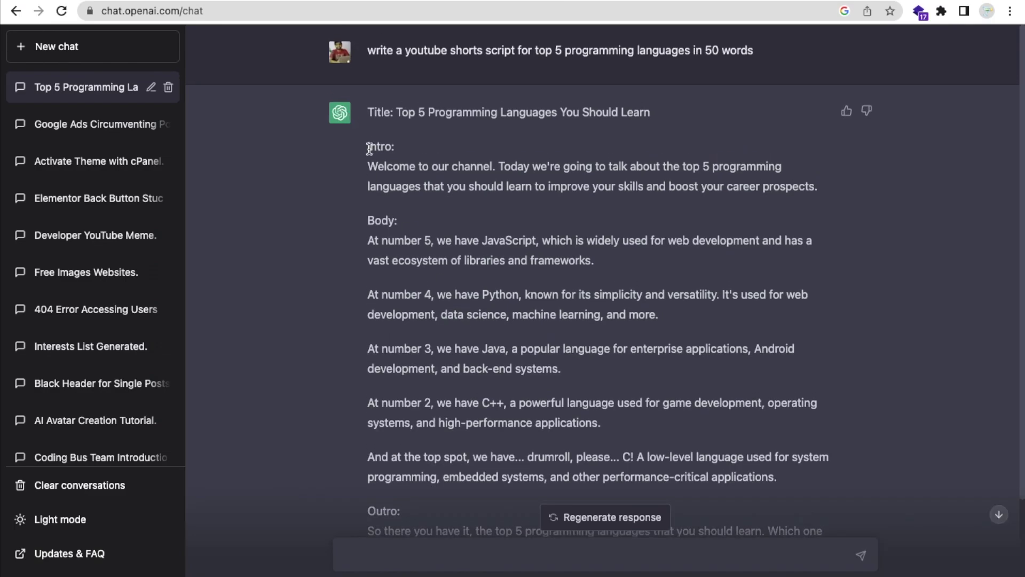
- Select the 50-word script from 'Welcome' through the closing Outro line
{"action": "left_click_drag", "start_coordinate": [371, 164], "coordinate": [540, 481]}
{"action": "scroll", "coordinate": [518, 392], "scroll_direction": "down", "scroll_amount": 3}
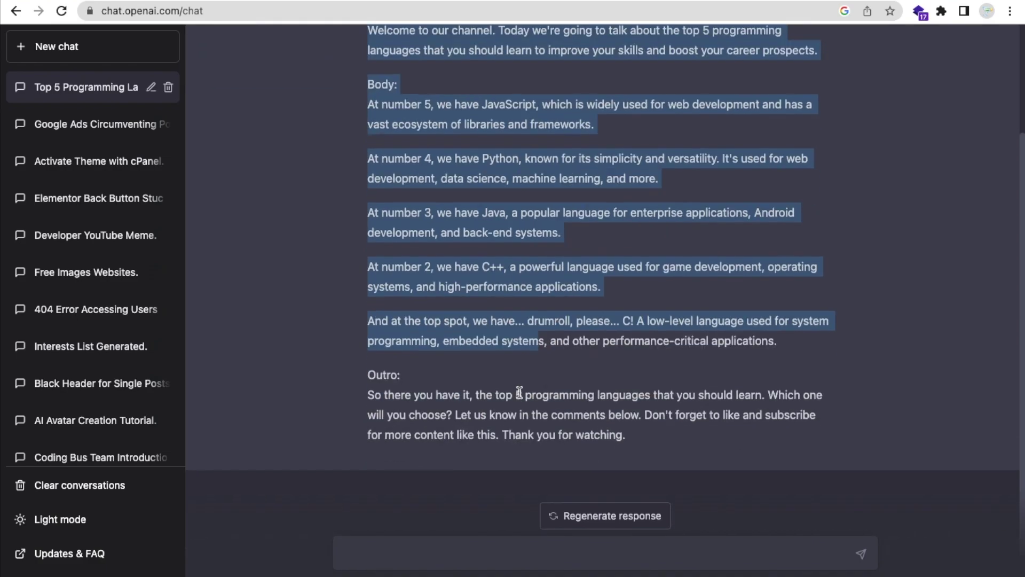
{"action": "left_click_drag", "start_coordinate": [518, 392], "coordinate": [599, 436]}
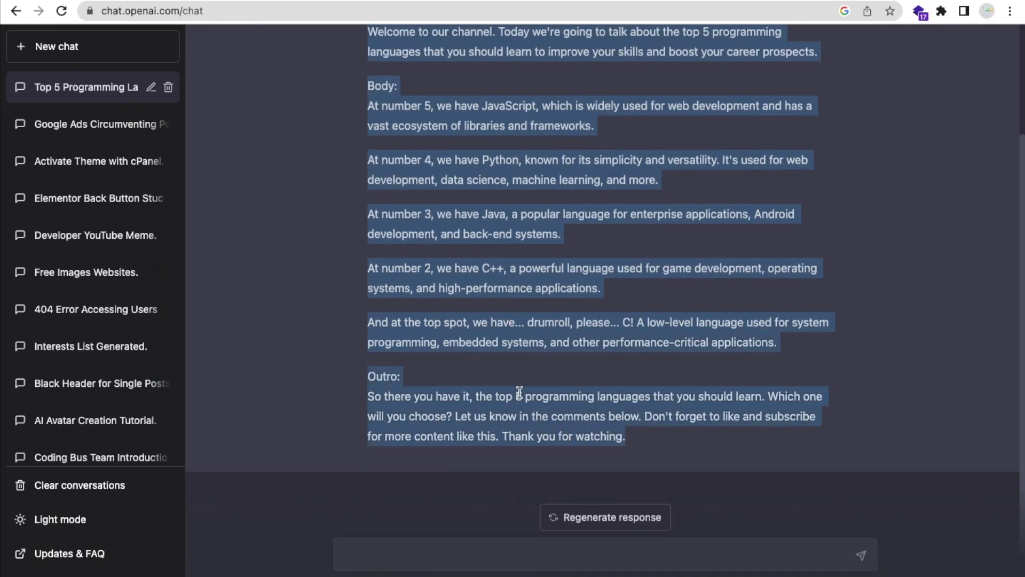
{"action": "scroll", "coordinate": [471, 292], "scroll_direction": "up", "scroll_amount": 1}
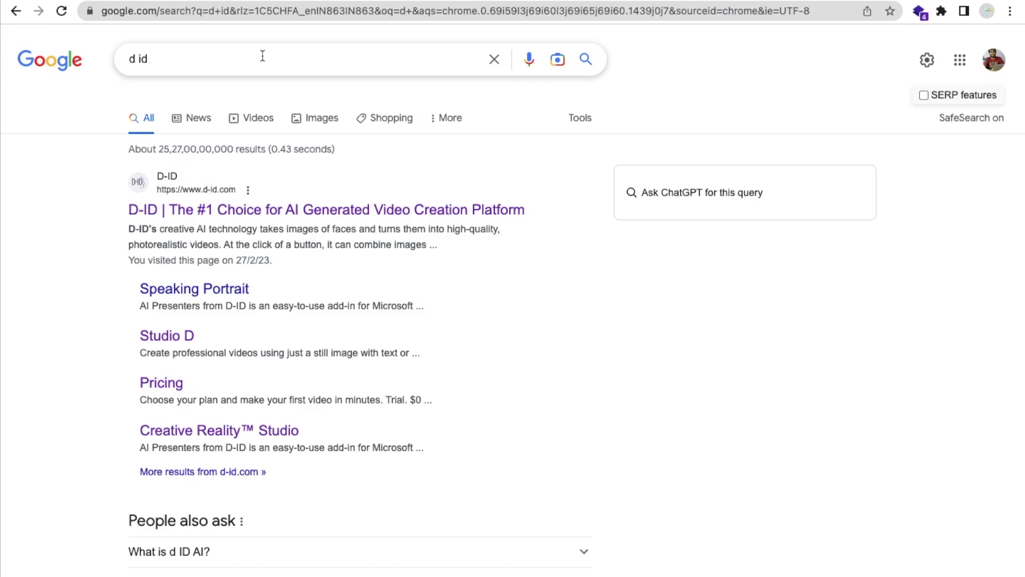
- Rerun the 'd id' search, open the D-ID site, and log in to D-ID Studio
{"action": "left_click", "coordinate": [262, 56]}
{"action": "key", "text": "Return"}
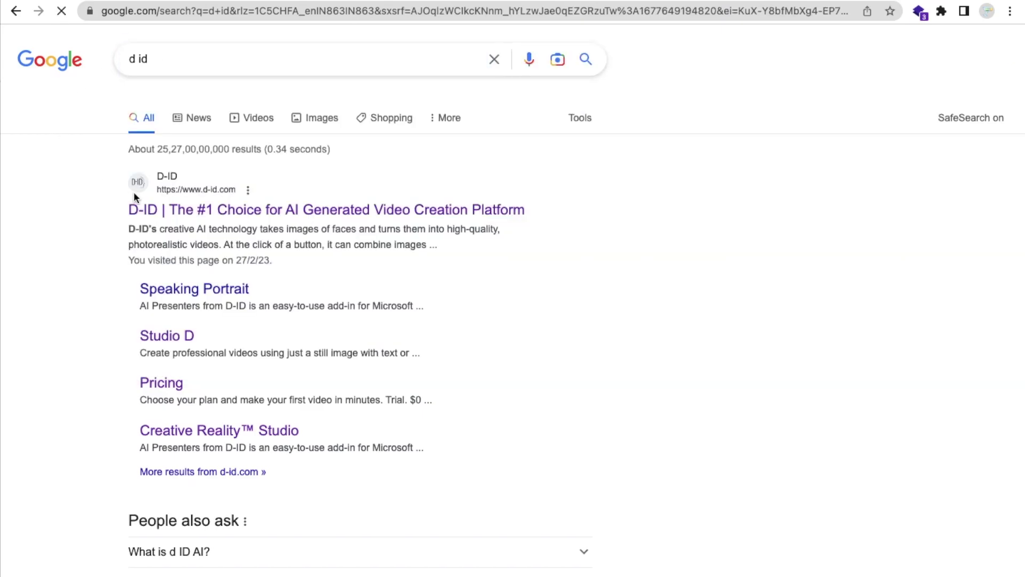
{"action": "left_click", "coordinate": [219, 219]}
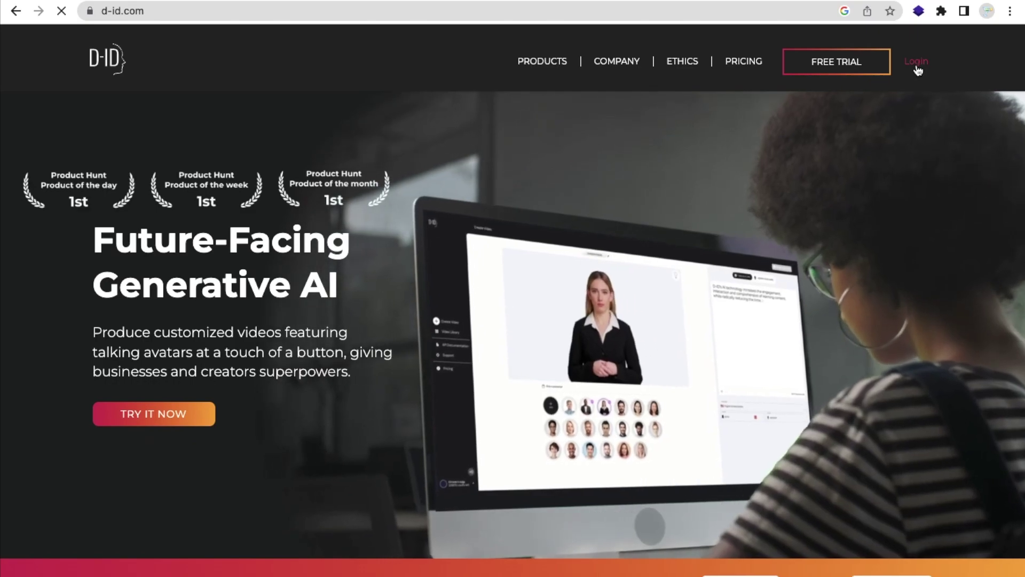
{"action": "left_click", "coordinate": [917, 66]}
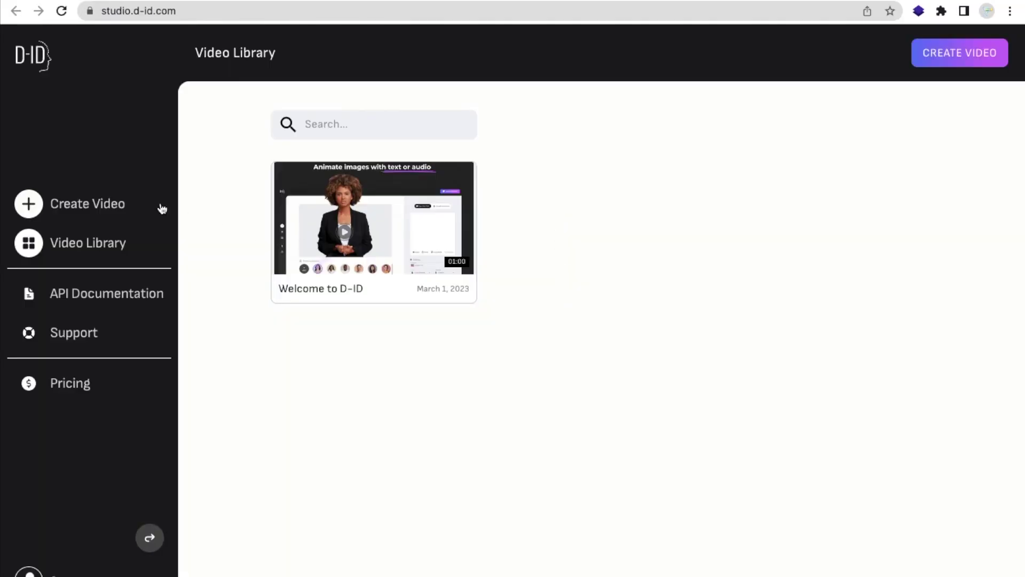
- Start a new video and upload the short-haired woman portrait PNG from the Developer folder as presenter
{"action": "left_click", "coordinate": [96, 211]}
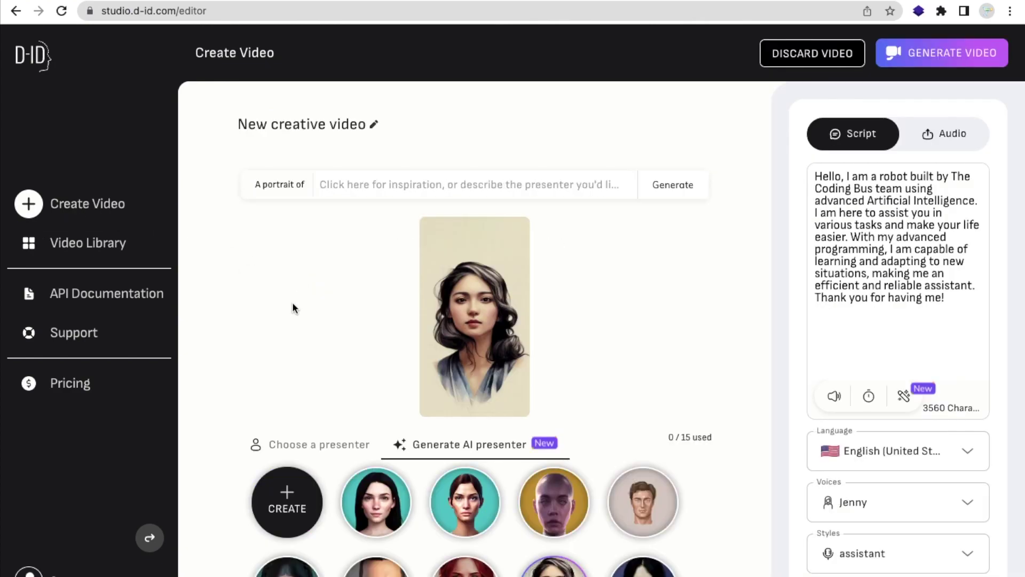
{"action": "scroll", "coordinate": [308, 430], "scroll_direction": "down", "scroll_amount": 1}
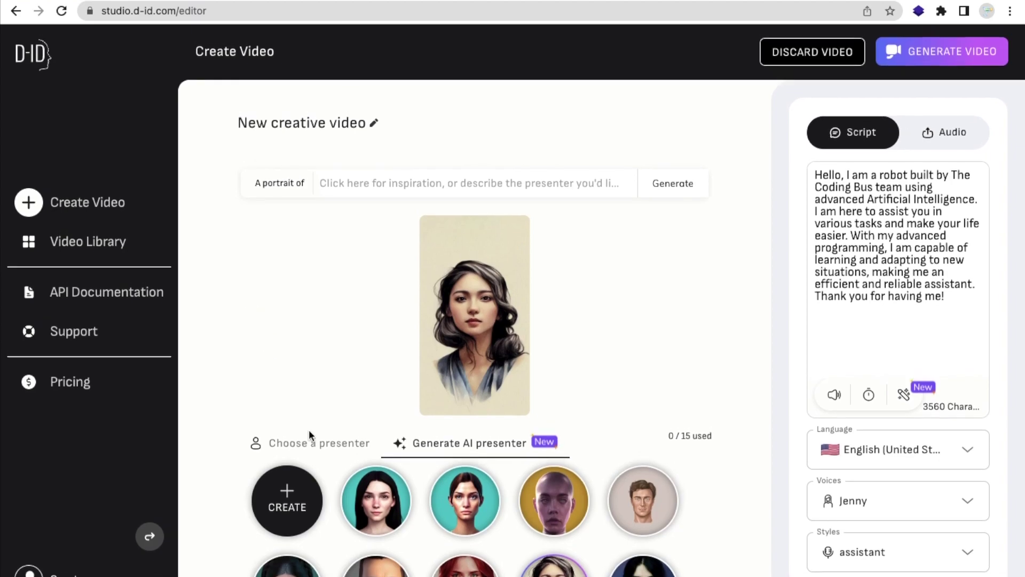
{"action": "left_click", "coordinate": [298, 443]}
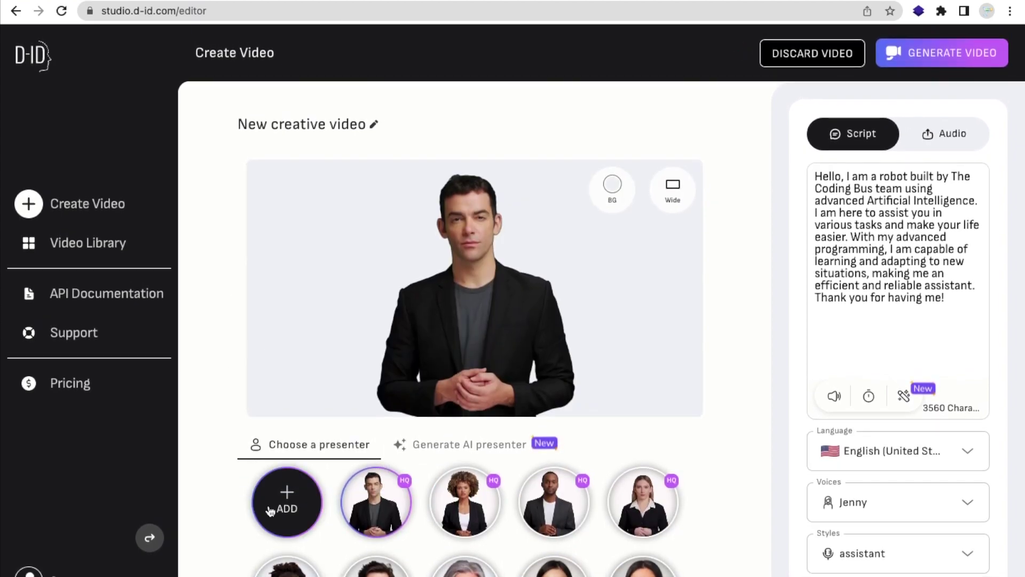
{"action": "left_click", "coordinate": [274, 509]}
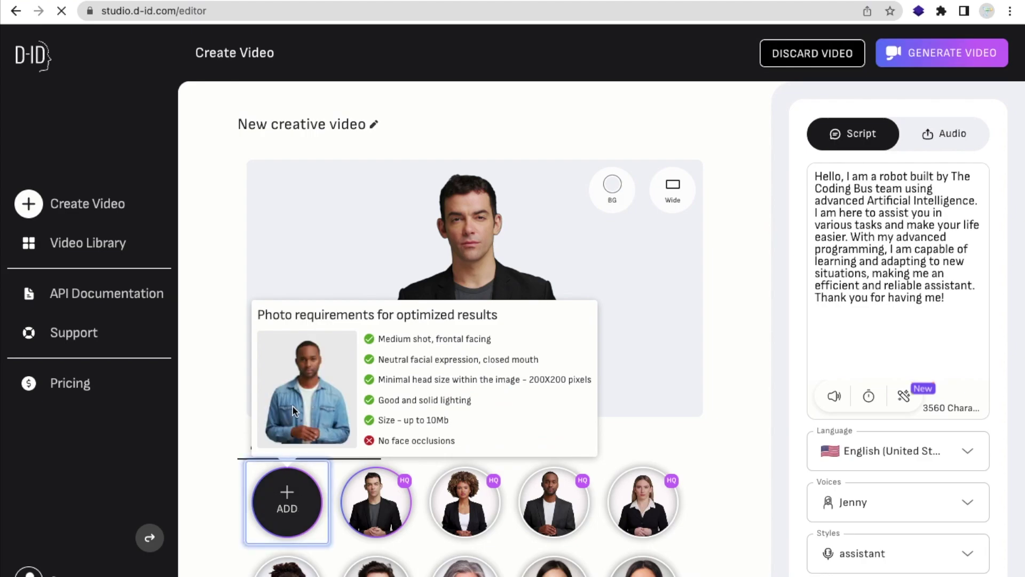
{"action": "left_click", "coordinate": [298, 499]}
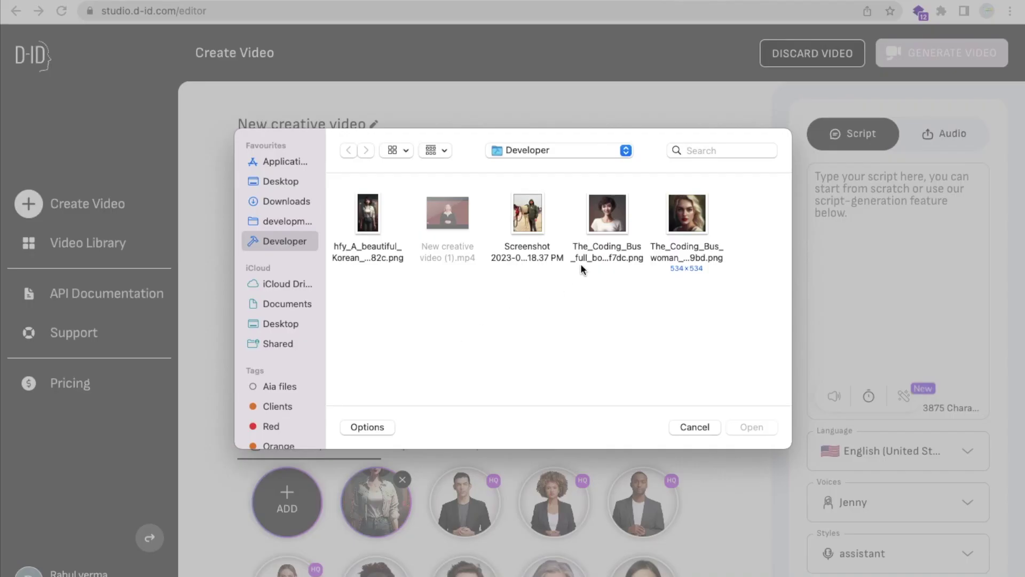
{"action": "left_click", "coordinate": [603, 228]}
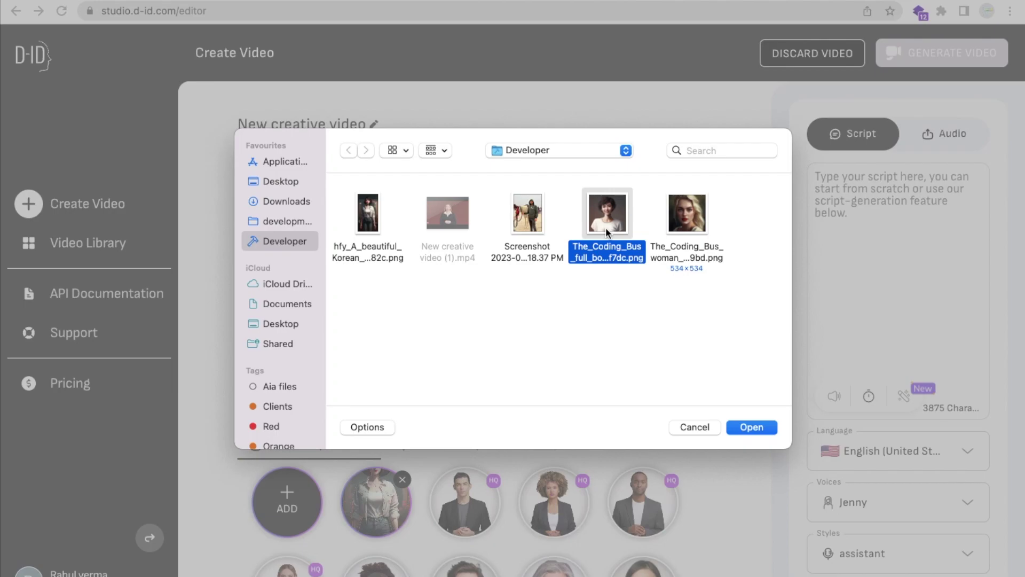
{"action": "double_click", "coordinate": [605, 226]}
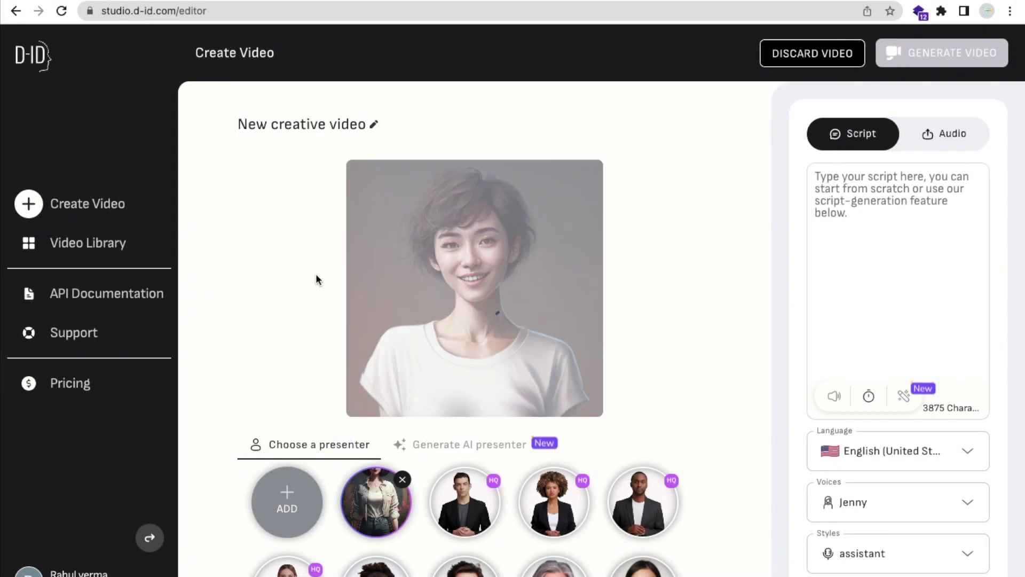
- Paste the ChatGPT top 5 programming languages script into the Script box and play it aloud
{"action": "left_click", "coordinate": [846, 226]}
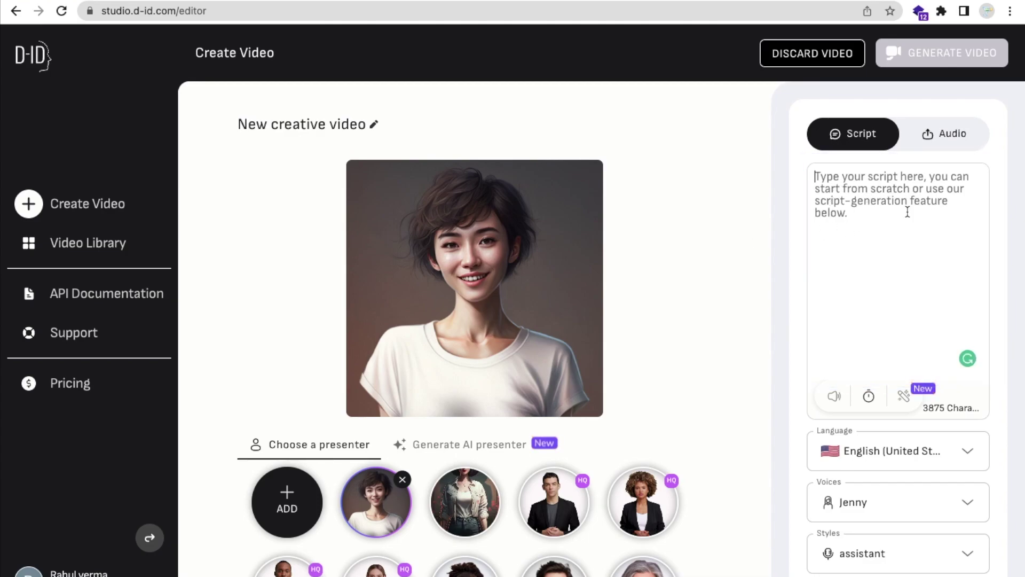
{"action": "key", "text": "ctrl+v"}
{"action": "scroll", "coordinate": [892, 230], "scroll_direction": "up", "scroll_amount": 5}
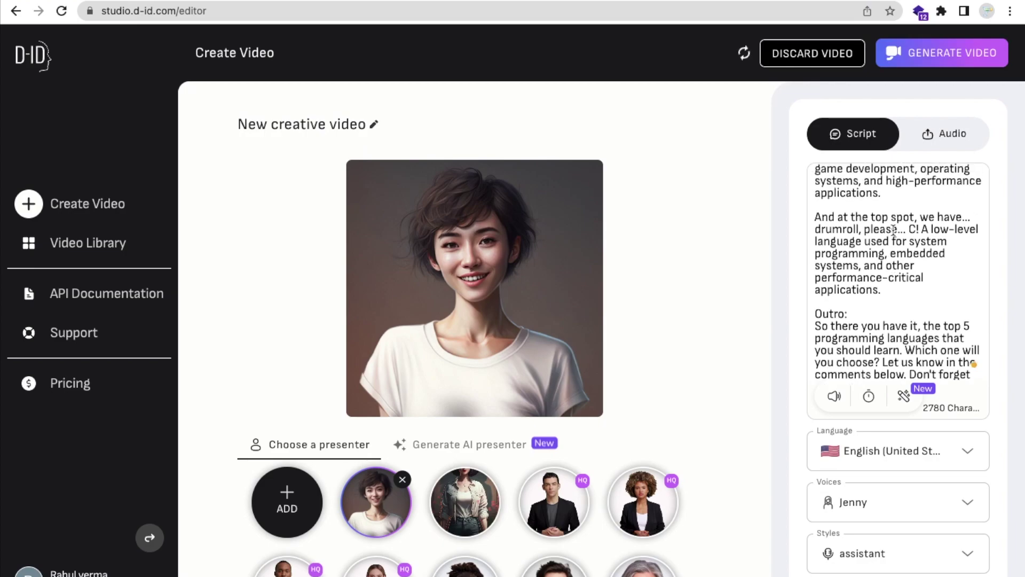
{"action": "scroll", "coordinate": [892, 230], "scroll_direction": "up", "scroll_amount": 2}
{"action": "scroll", "coordinate": [892, 231], "scroll_direction": "down", "scroll_amount": 10}
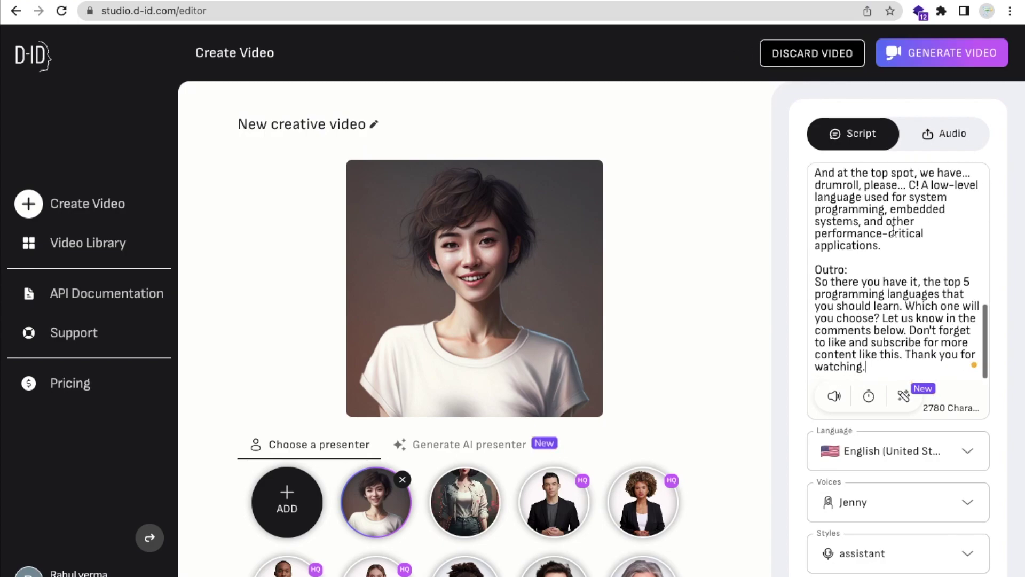
{"action": "left_click", "coordinate": [832, 399]}
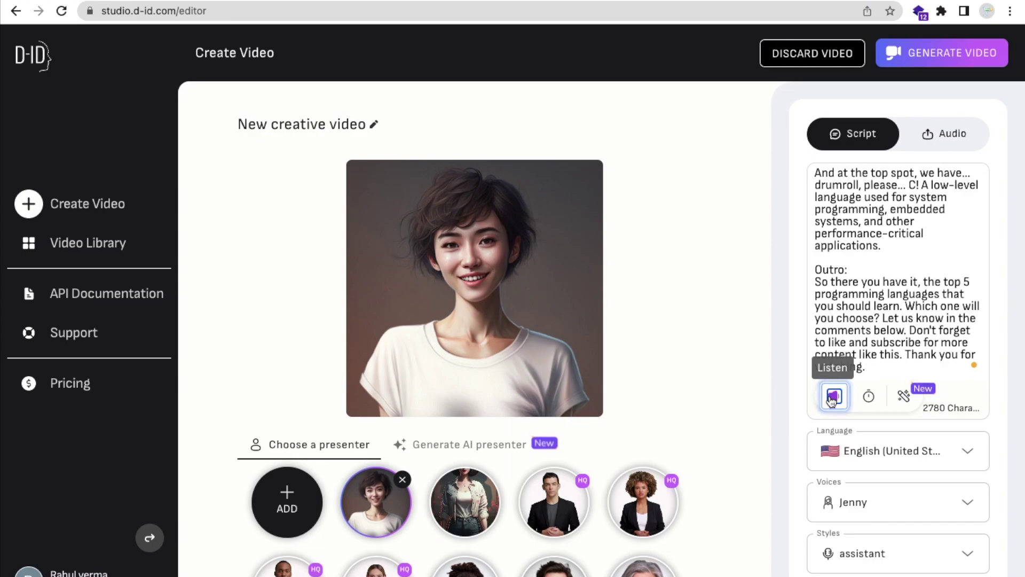
{"action": "key", "text": "XF86AudioRaiseVolume"}
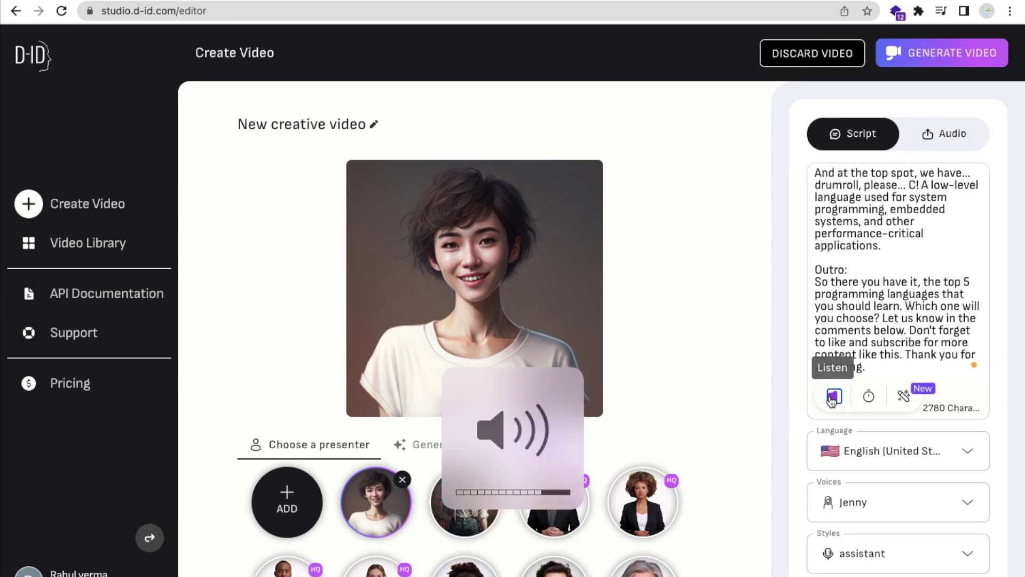
- Stop the preview, switch the narration voice to Ana and preview the script
{"action": "left_click", "coordinate": [832, 399]}
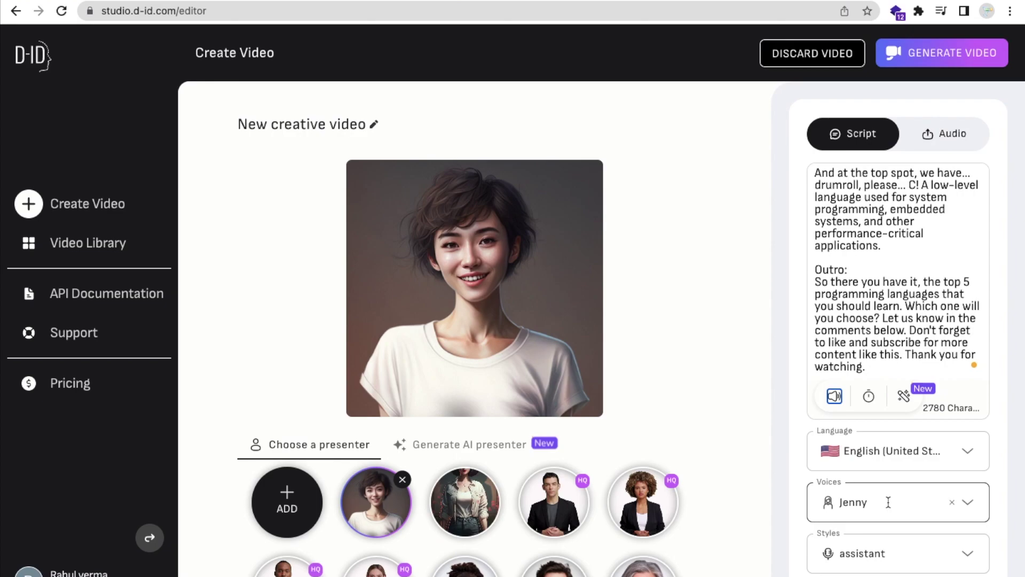
{"action": "left_click", "coordinate": [967, 505]}
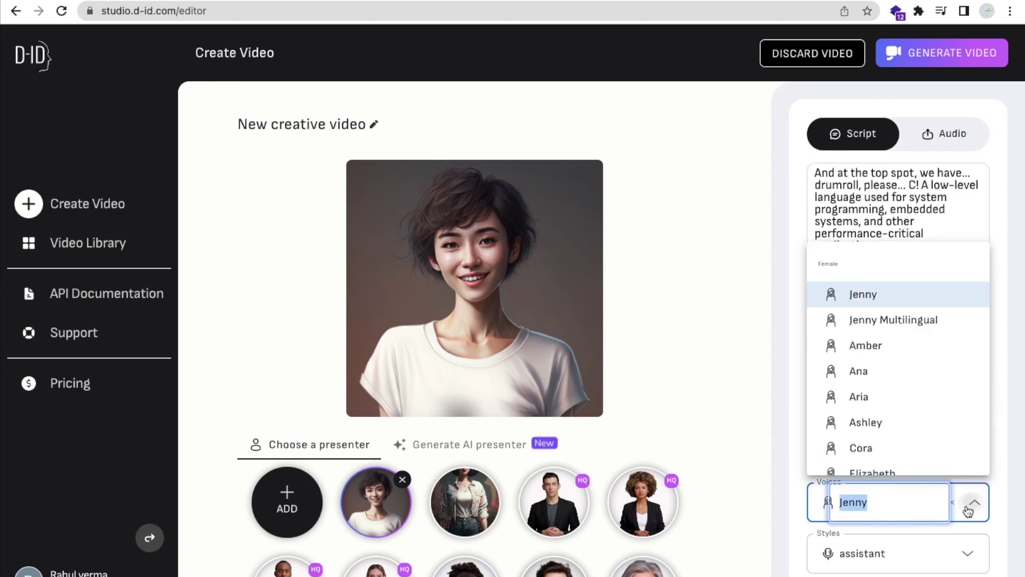
{"action": "left_click", "coordinate": [854, 362]}
{"action": "left_click", "coordinate": [831, 403]}
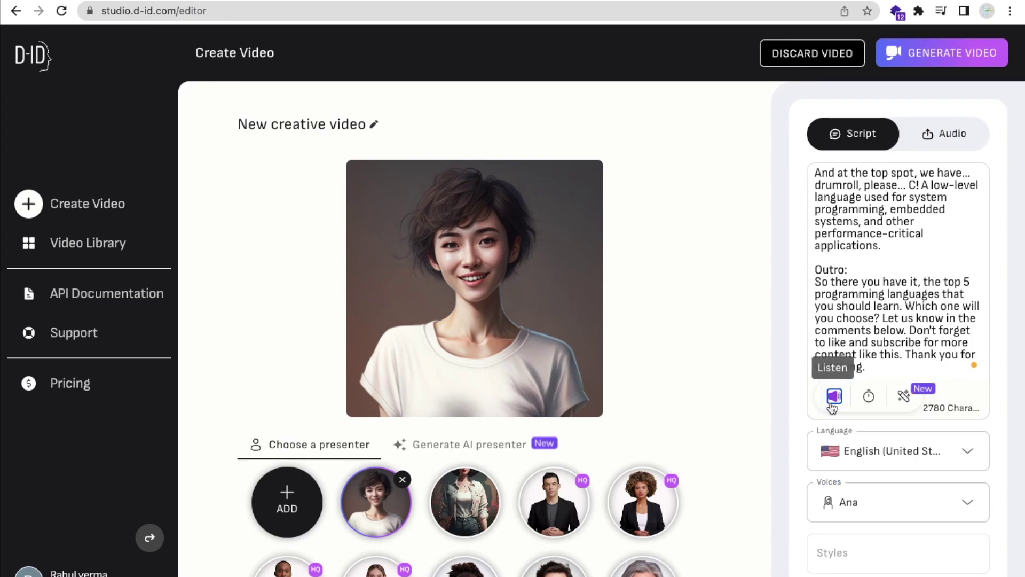
- Switch the narration voice to Monica and preview the script again
{"action": "left_click", "coordinate": [873, 500]}
{"action": "scroll", "coordinate": [878, 380], "scroll_direction": "down", "scroll_amount": 2}
{"action": "scroll", "coordinate": [876, 411], "scroll_direction": "down", "scroll_amount": 1}
{"action": "left_click", "coordinate": [876, 416]}
{"action": "left_click", "coordinate": [833, 397]}
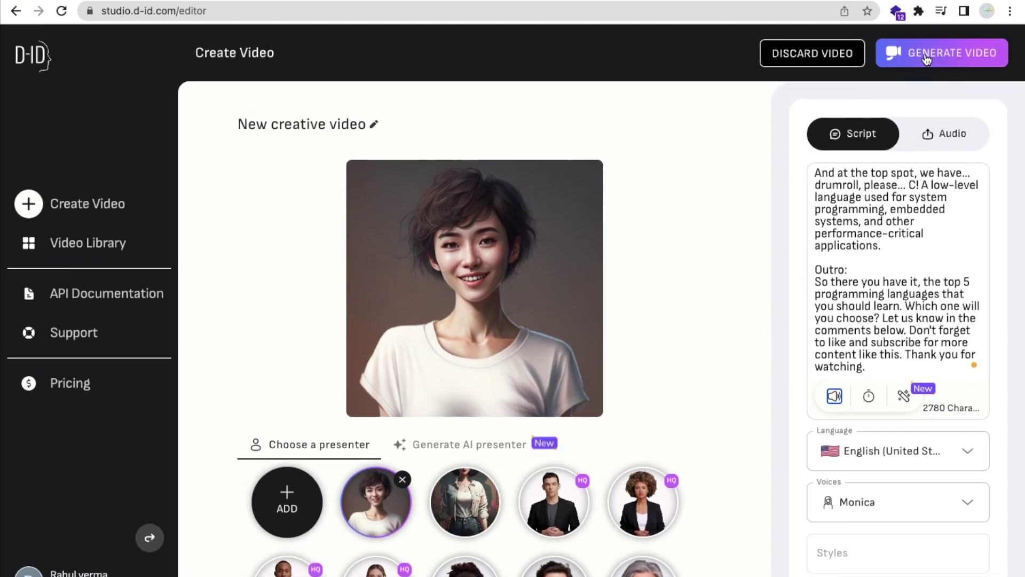
{"action": "left_click", "coordinate": [942, 57]}
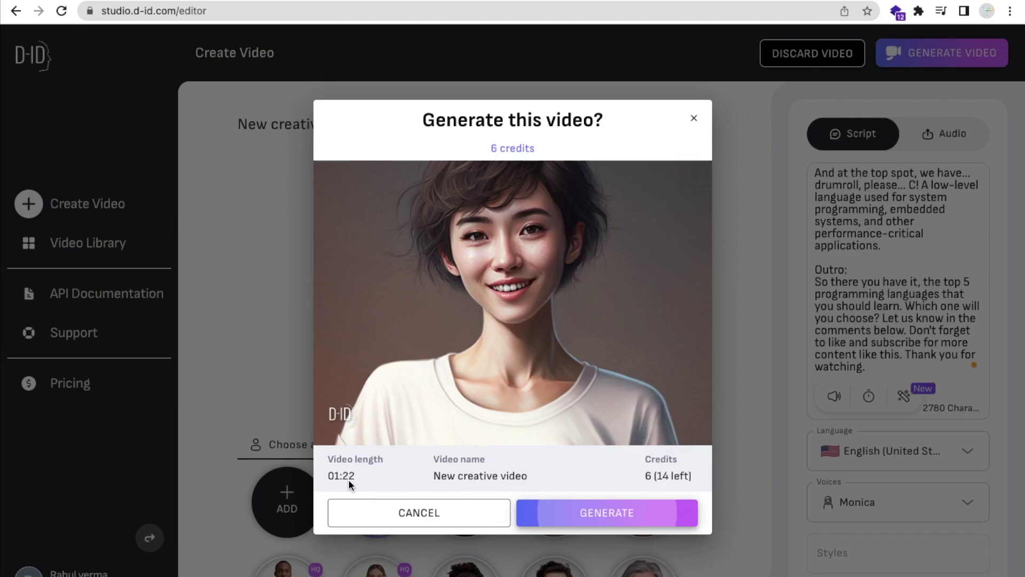
{"action": "left_click", "coordinate": [427, 514]}
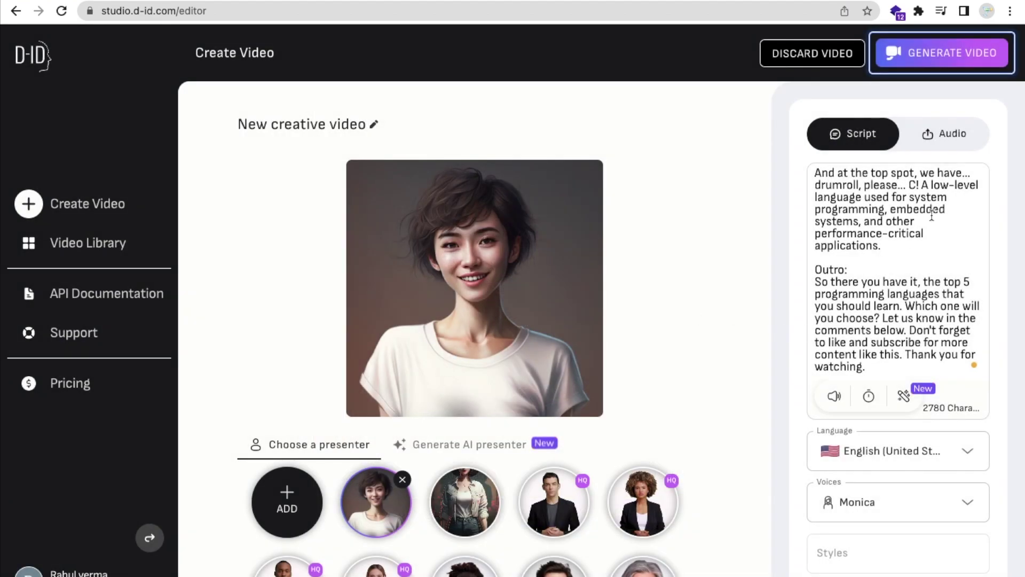
- Remove the Outro's opening sentence, then open the 00:58, 4-credit generate confirmation
{"action": "left_click", "coordinate": [931, 213]}
{"action": "key", "text": "ctrl+z"}
{"action": "key", "text": "ctrl+z"}
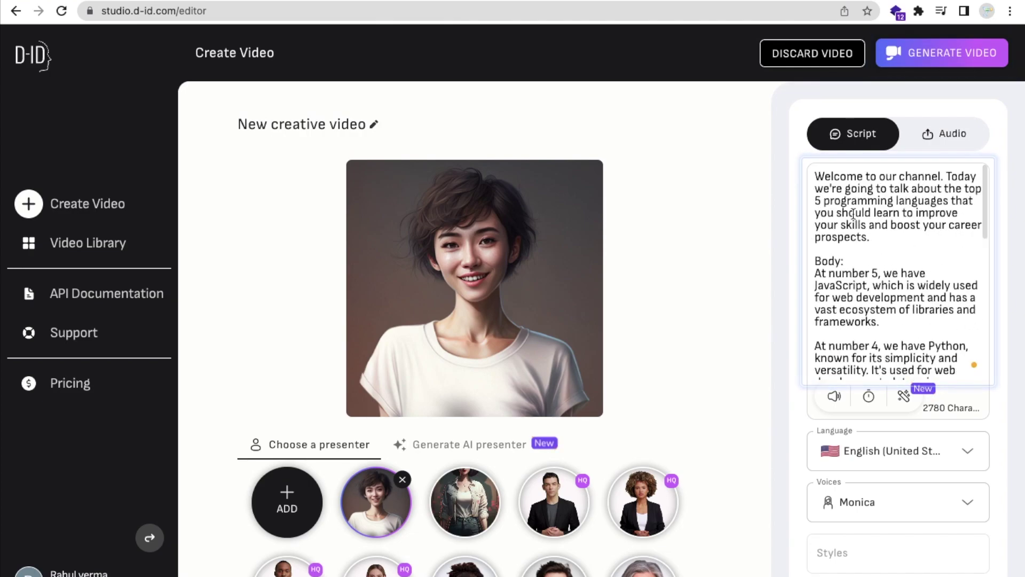
{"action": "key", "text": "ctrl+z"}
{"action": "key", "text": "ctrl+z"}
{"action": "key", "text": "ctrl+z"}
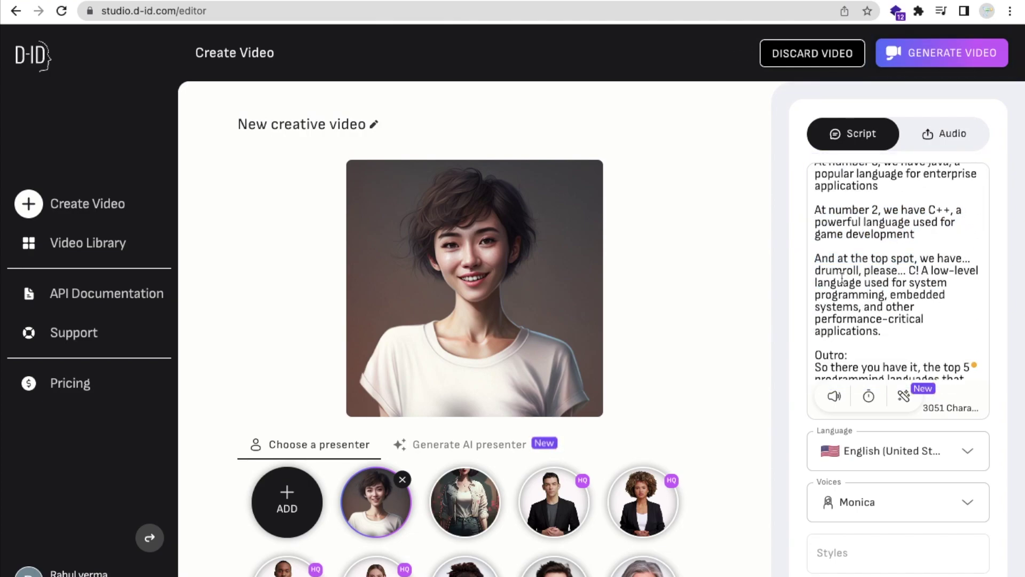
{"action": "key", "text": "ctrl+z"}
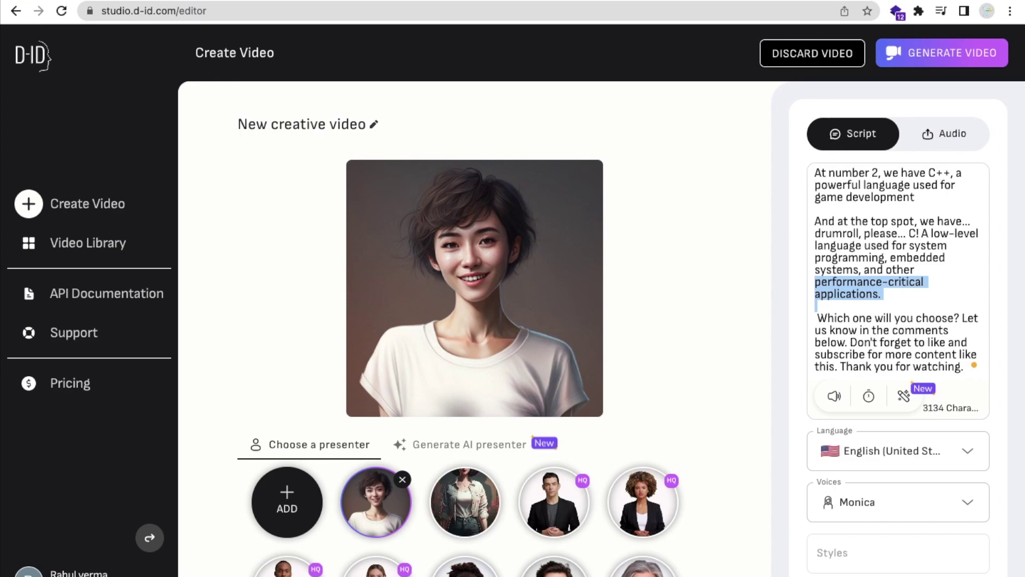
{"action": "left_click", "coordinate": [882, 303]}
{"action": "left_click", "coordinate": [940, 56]}
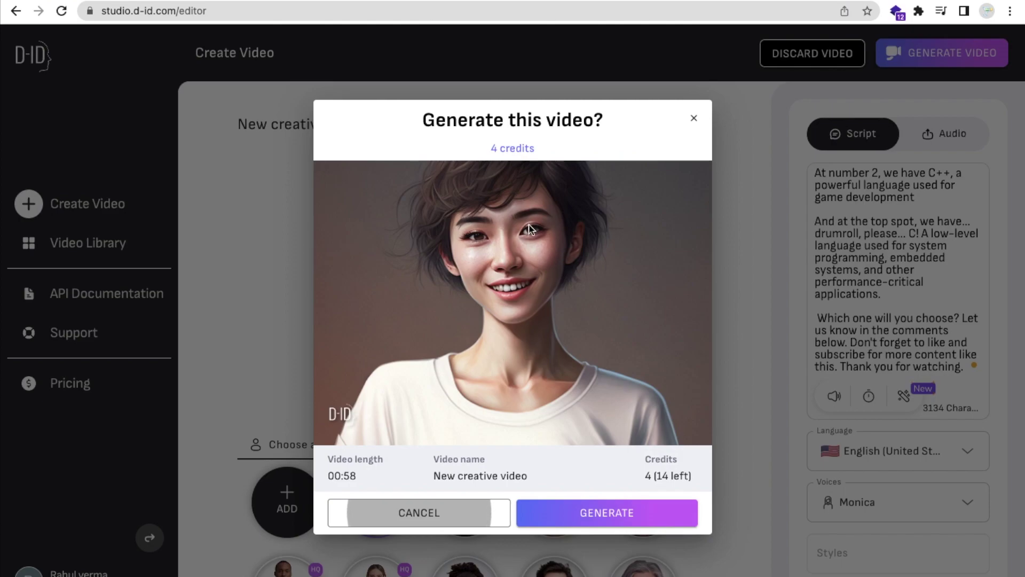
- Dismiss and reopen the generate confirmation, then confirm generating the 00:58 video
{"action": "left_click", "coordinate": [693, 118]}
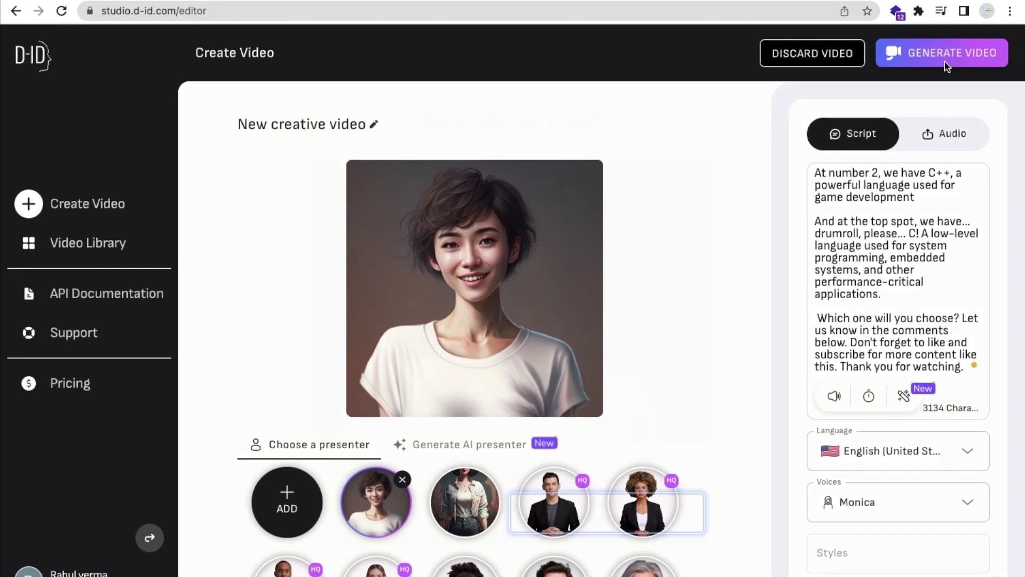
{"action": "left_click", "coordinate": [944, 62]}
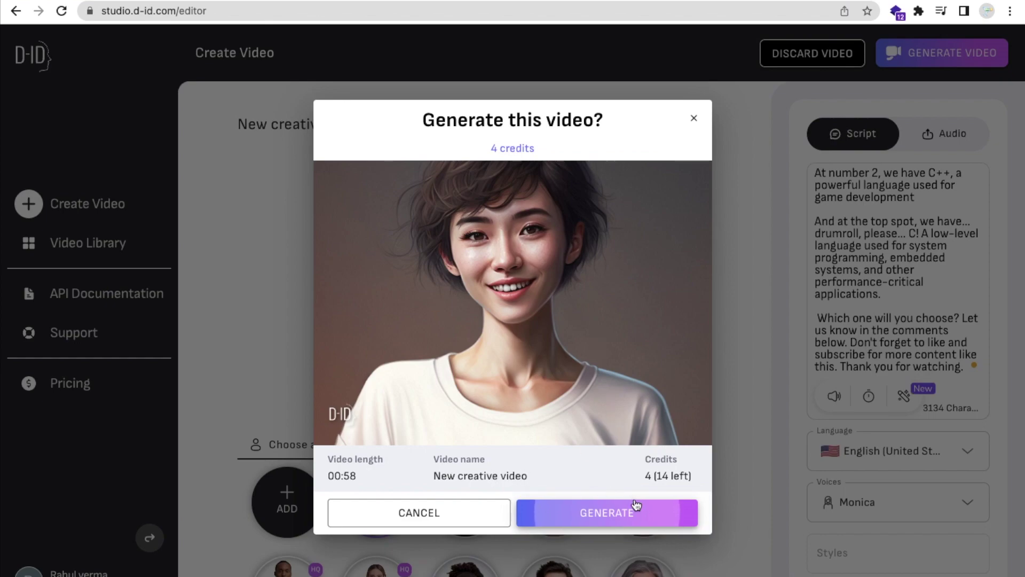
{"action": "left_click", "coordinate": [610, 514]}
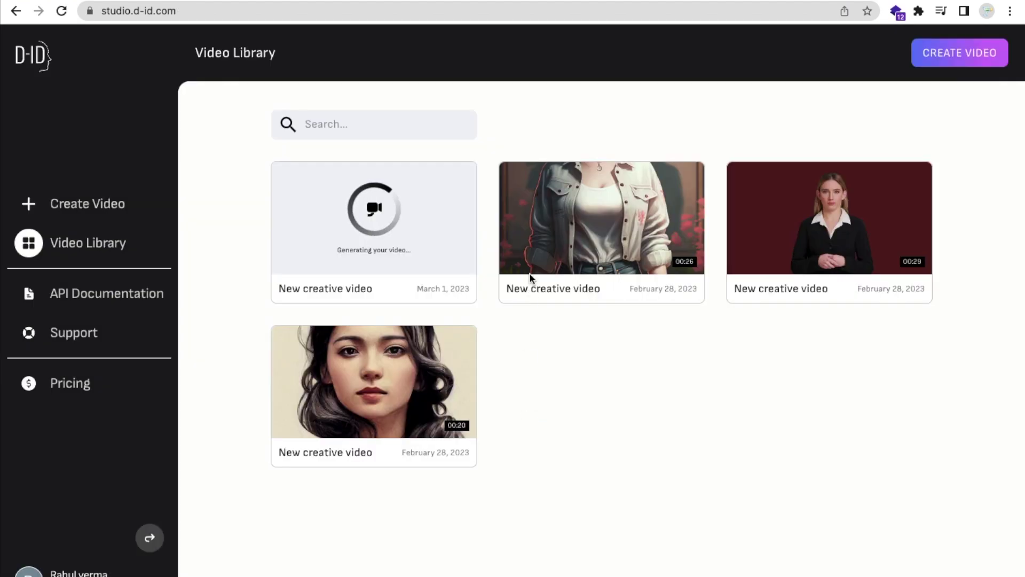
{"action": "mouse_move", "coordinate": [529, 236]}
{"action": "left_click", "coordinate": [598, 230]}
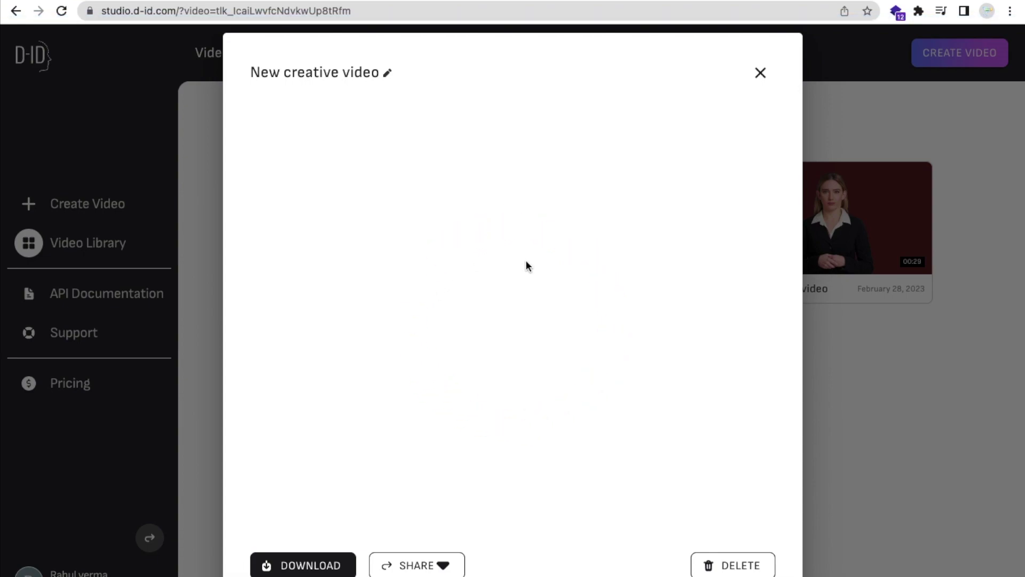
{"action": "left_click", "coordinate": [267, 504]}
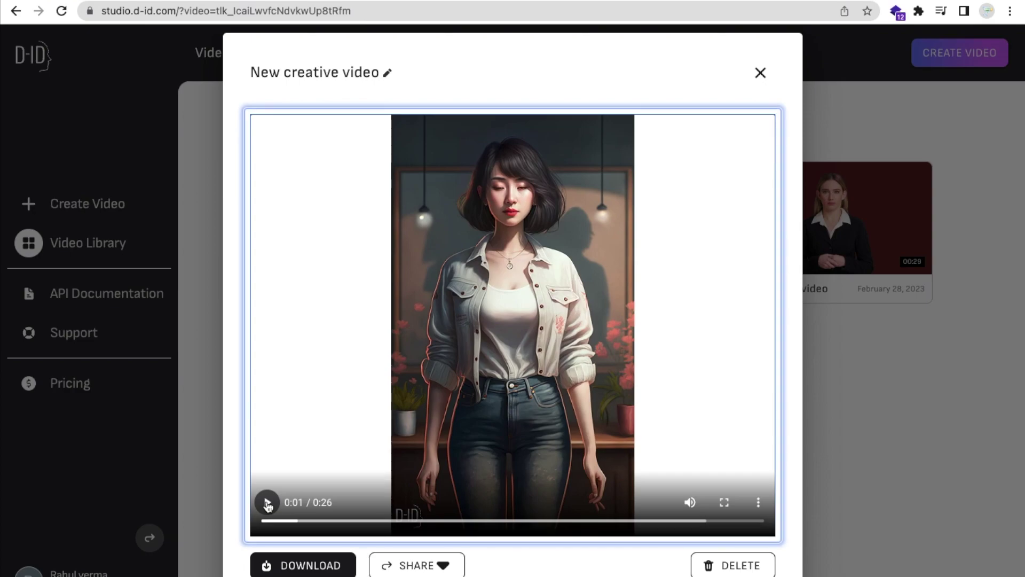
{"action": "left_click", "coordinate": [761, 76]}
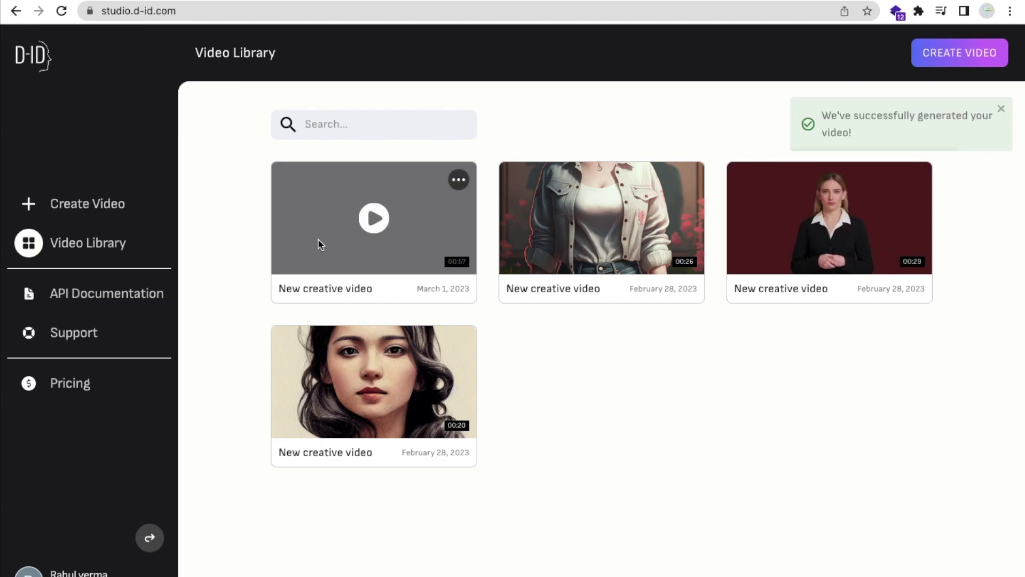
- Play the 0:57 New creative video, pause it at 0:09, and download it
{"action": "left_click", "coordinate": [369, 224]}
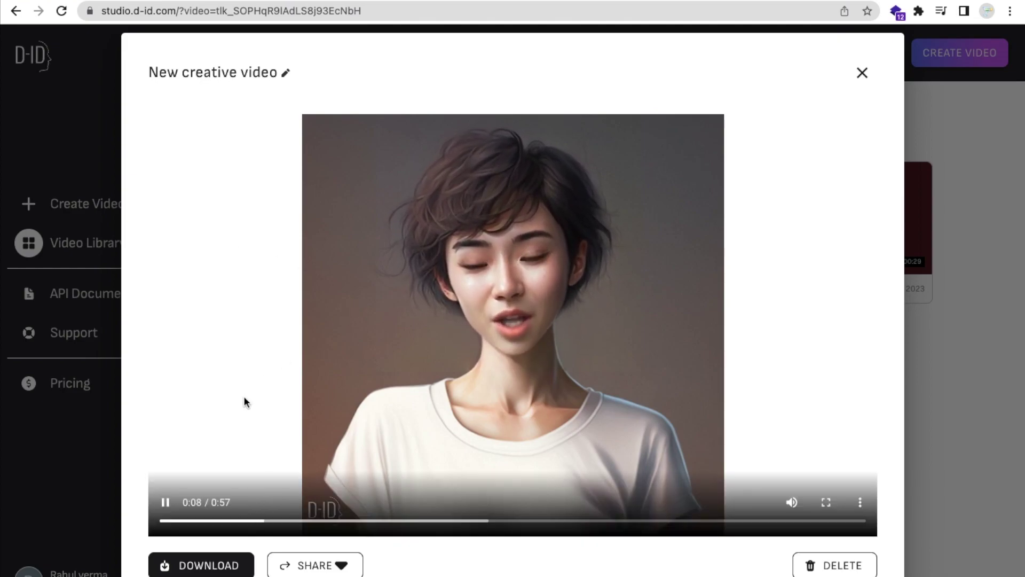
{"action": "left_click", "coordinate": [463, 337]}
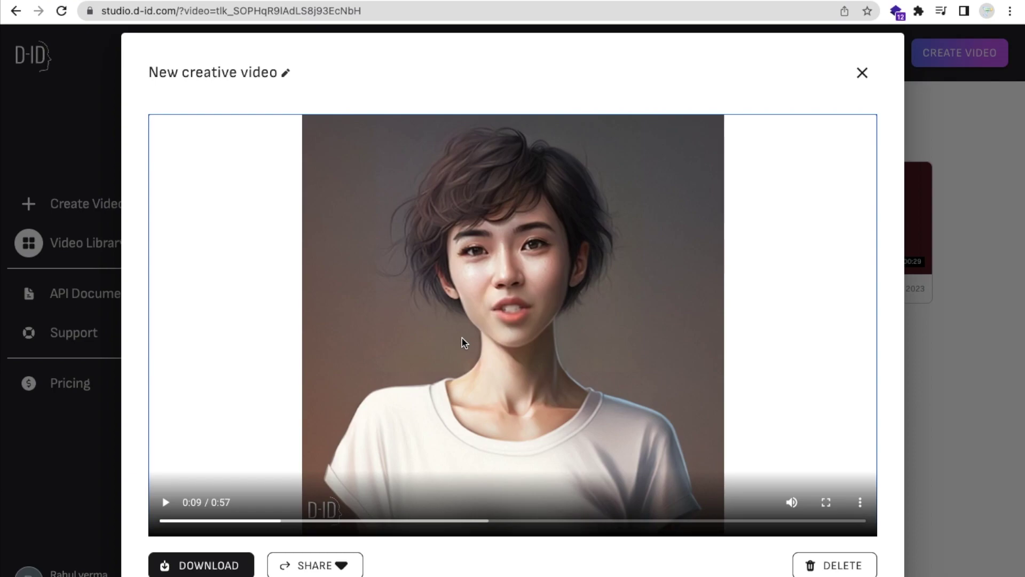
{"action": "left_click", "coordinate": [213, 564]}
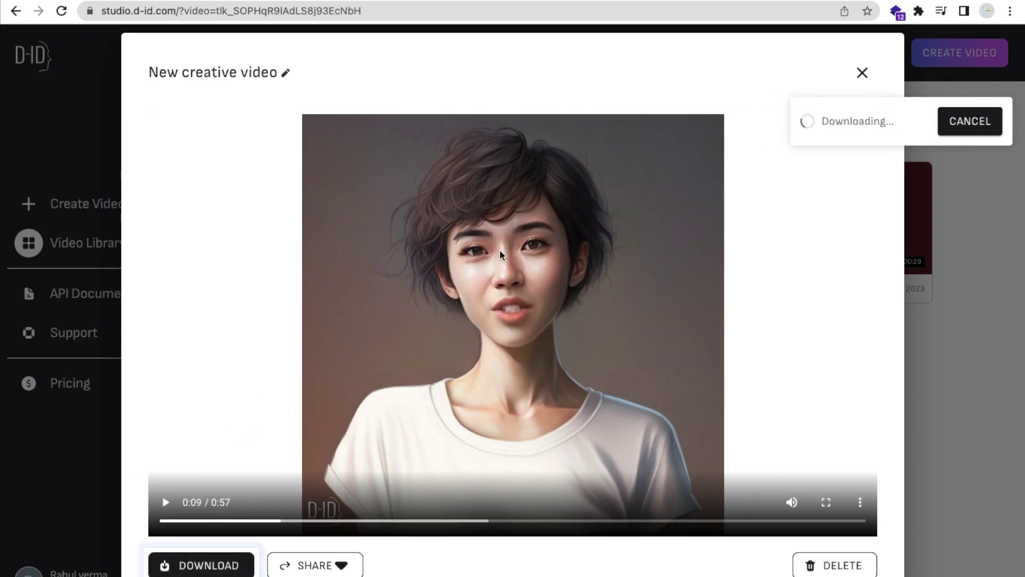